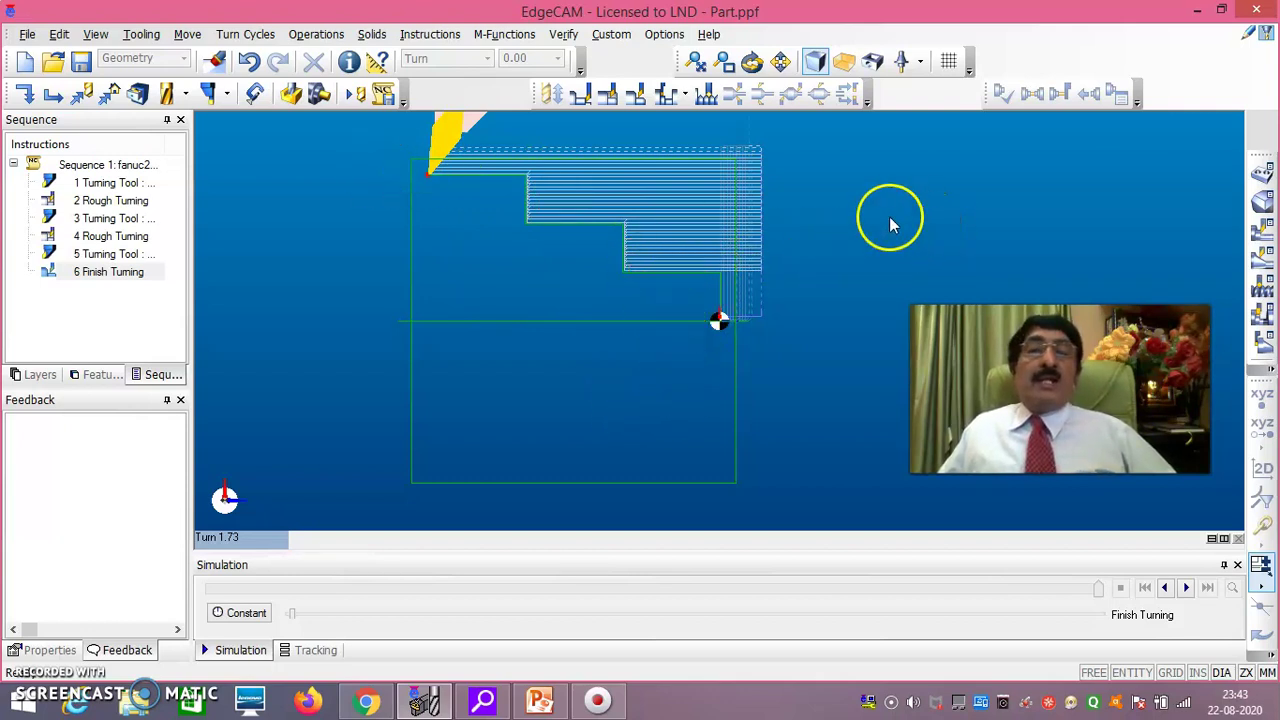
- Start Simulate Machining for the rough and finish turning sequence
left_click(292, 96)
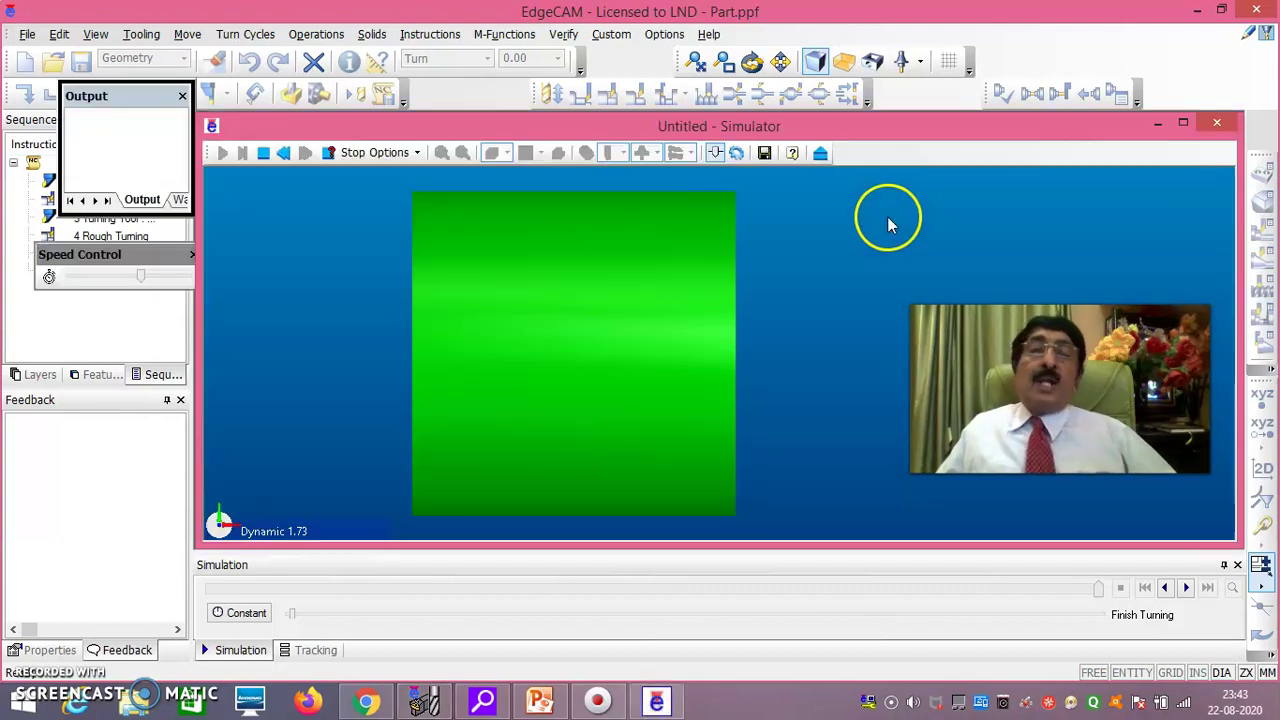
- Maximize the simulator window so the green stock fills the screen
left_click(1182, 124)
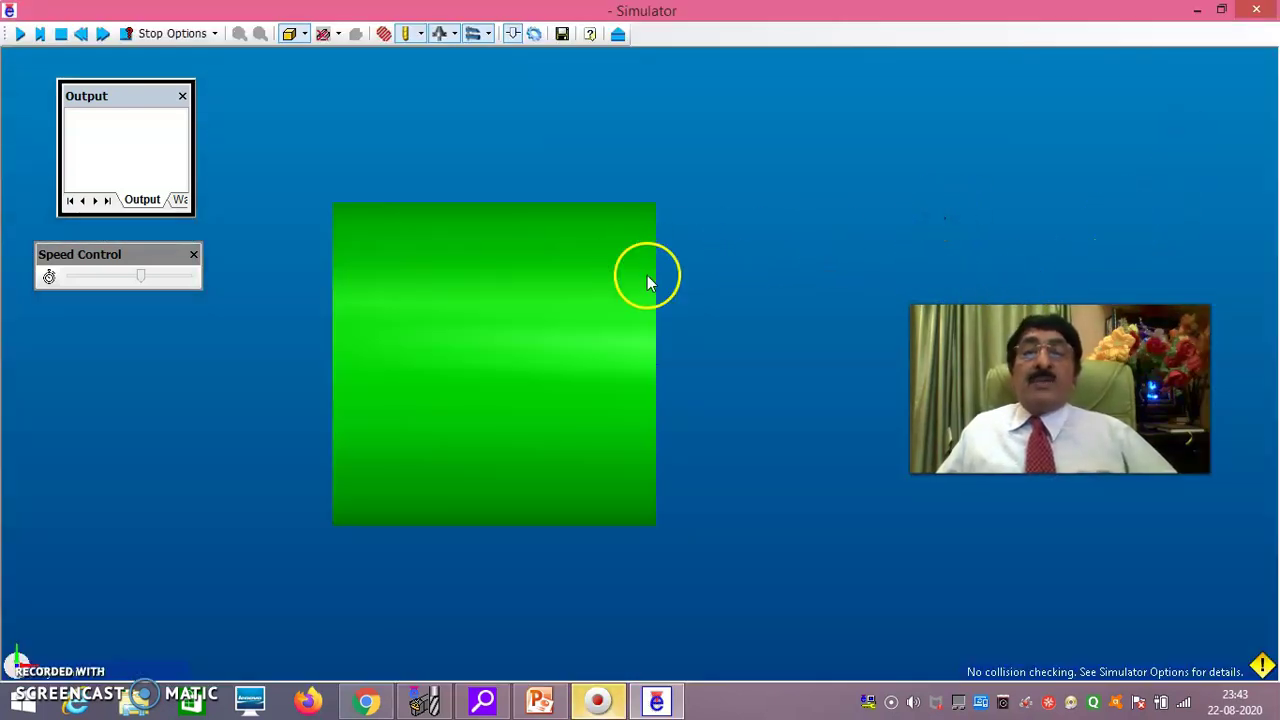
- Switch the simulator to an isometric view and orbit around the stock and tool
left_click(62, 676)
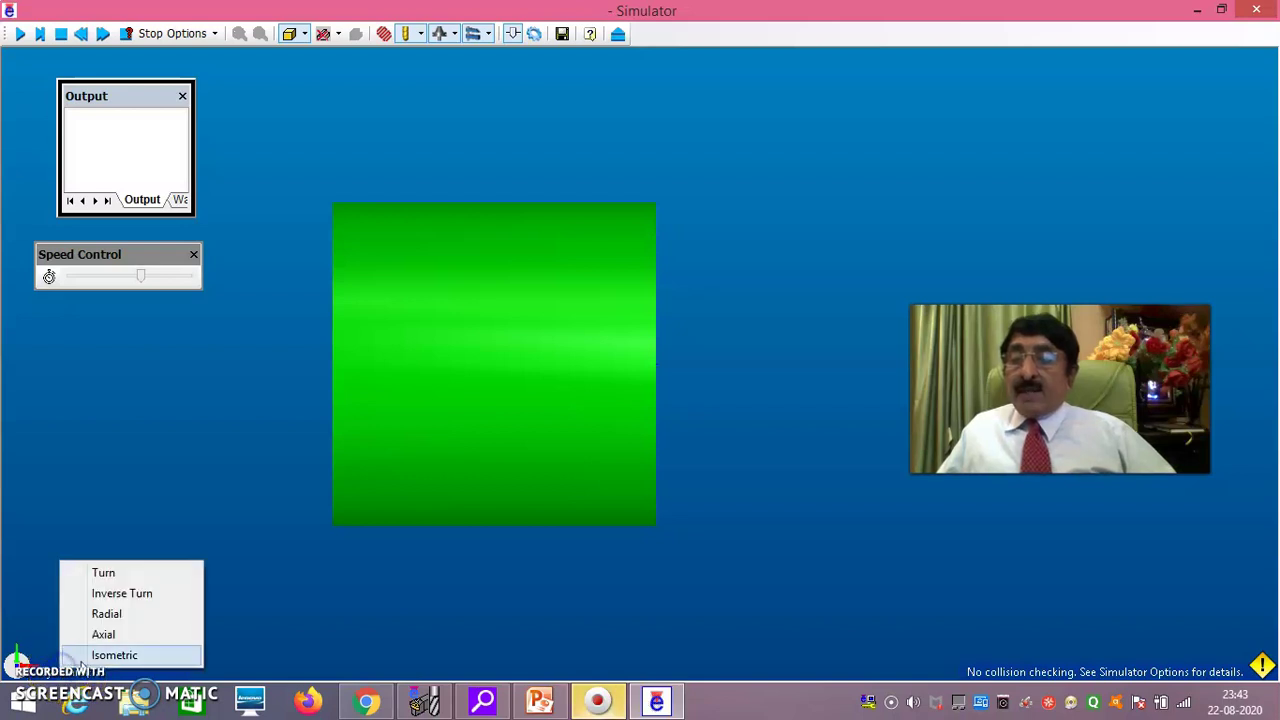
left_click(115, 656)
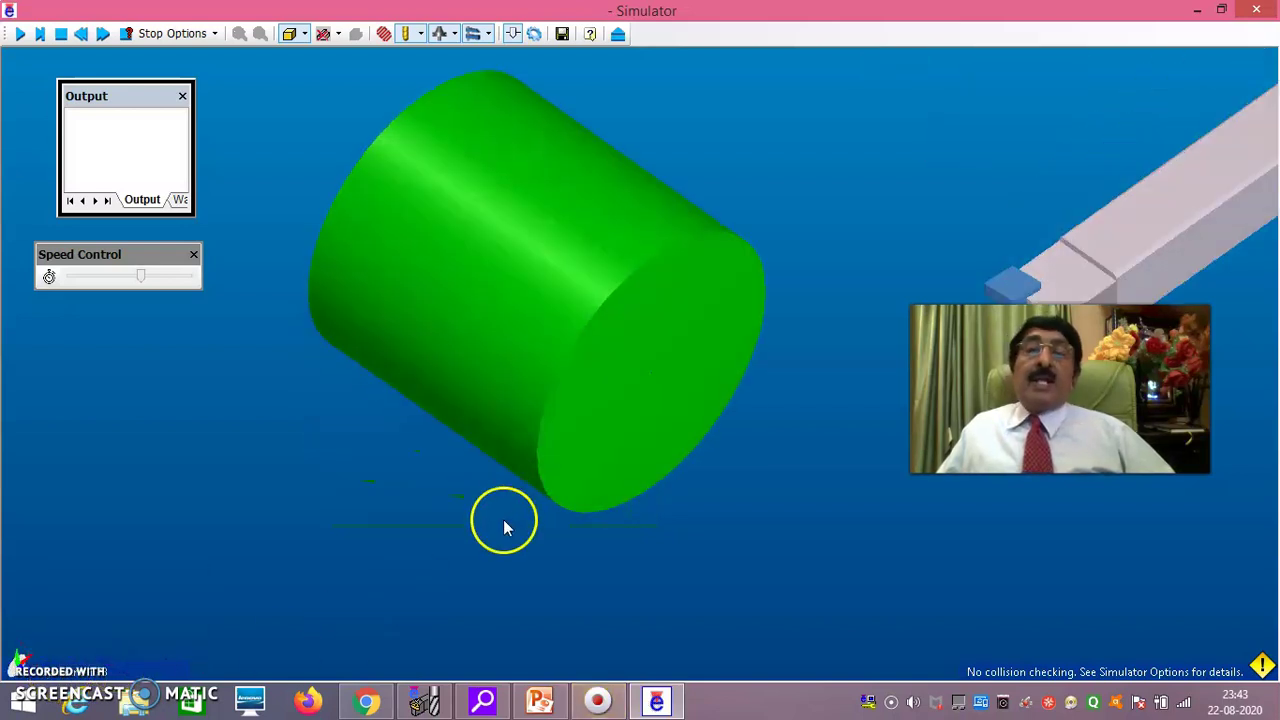
left_click_drag(807, 432, 776, 403)
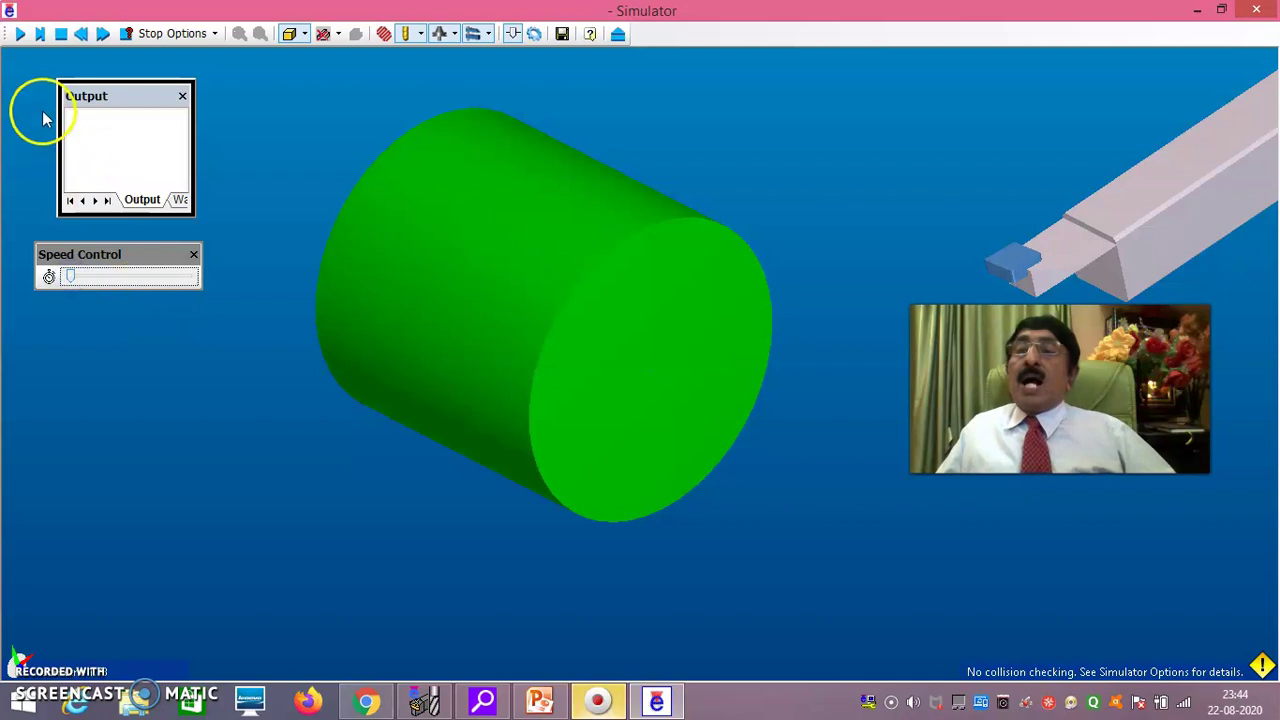
- Run the Rough Turning simulation with the speed control raised, orbiting the view
left_click(20, 35)
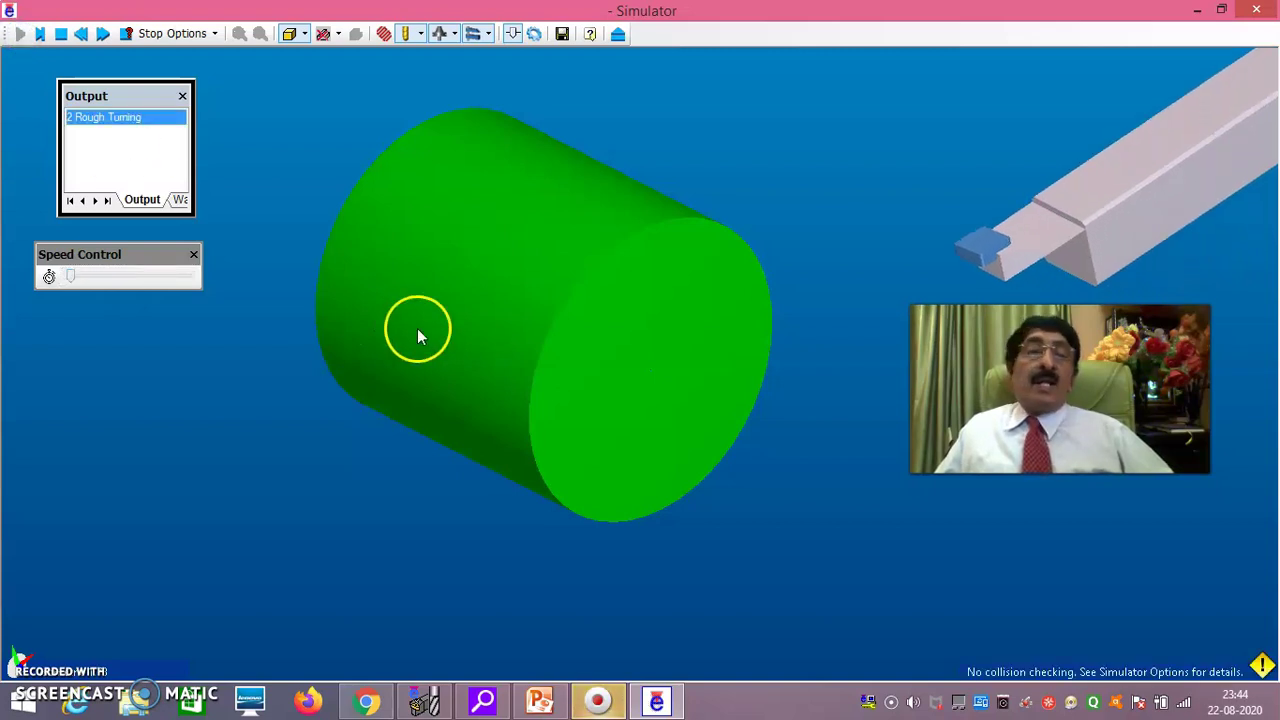
left_click(85, 280)
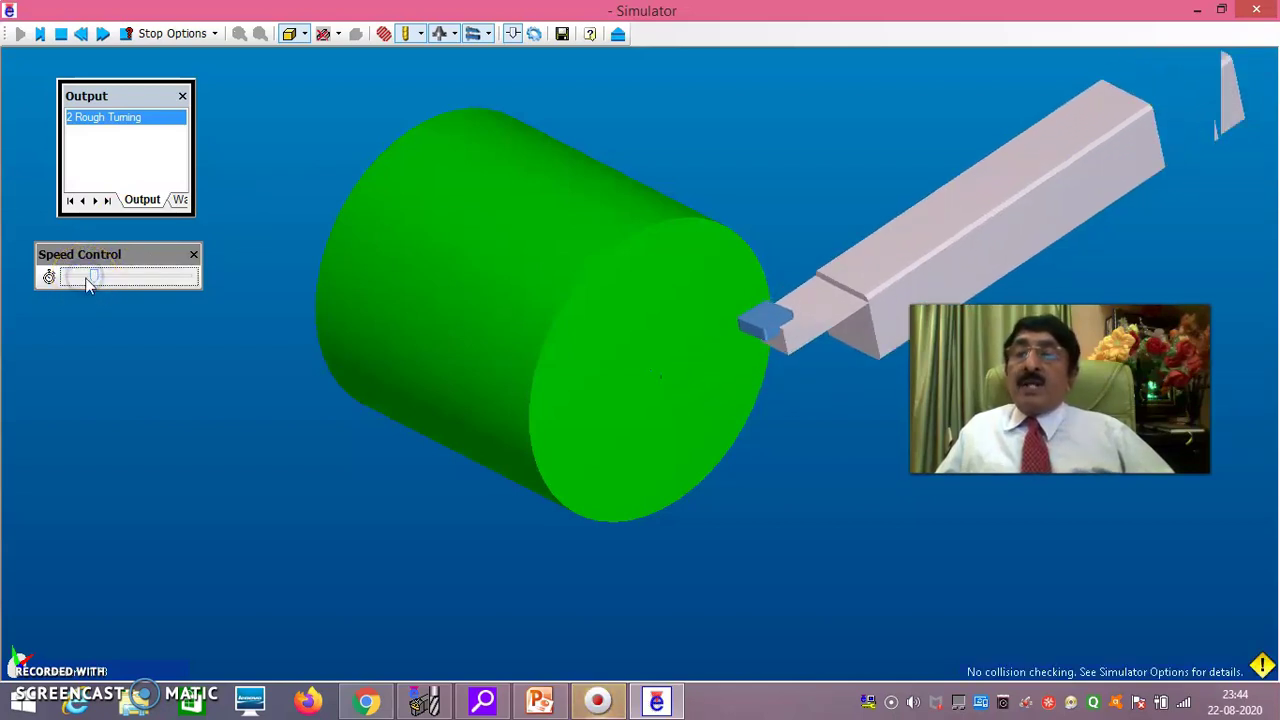
left_click(203, 287)
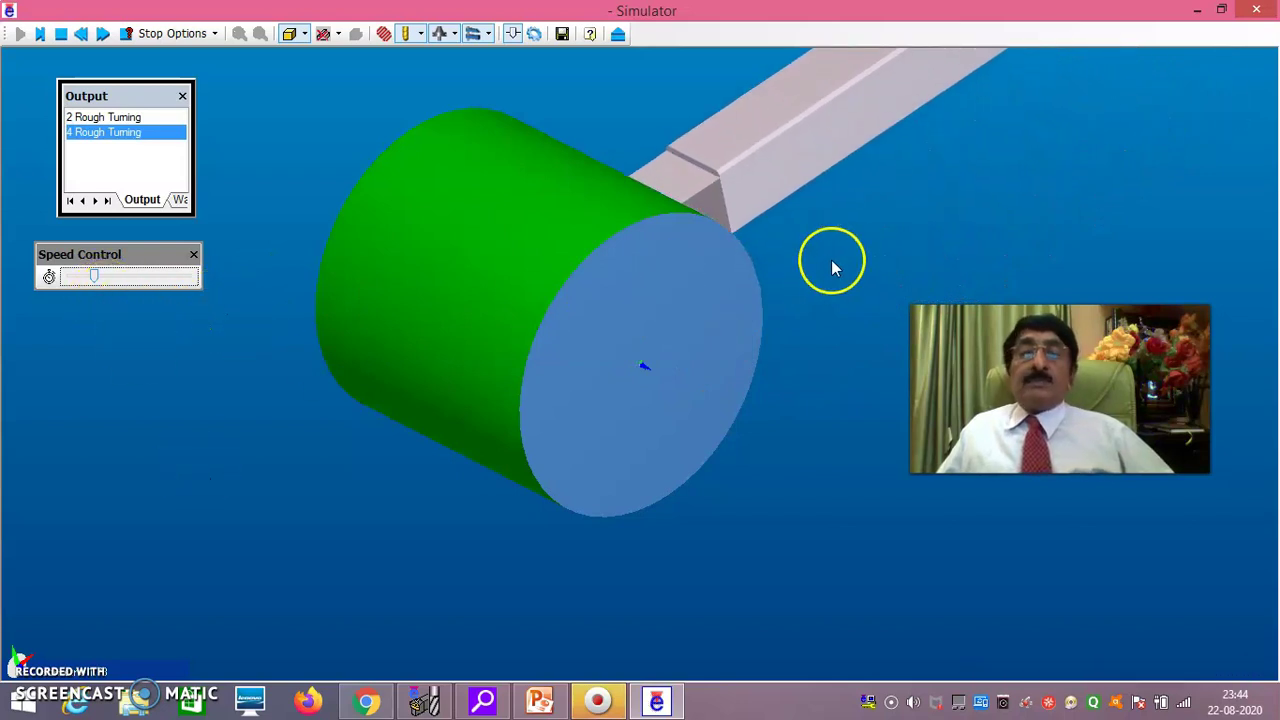
left_click(735, 274)
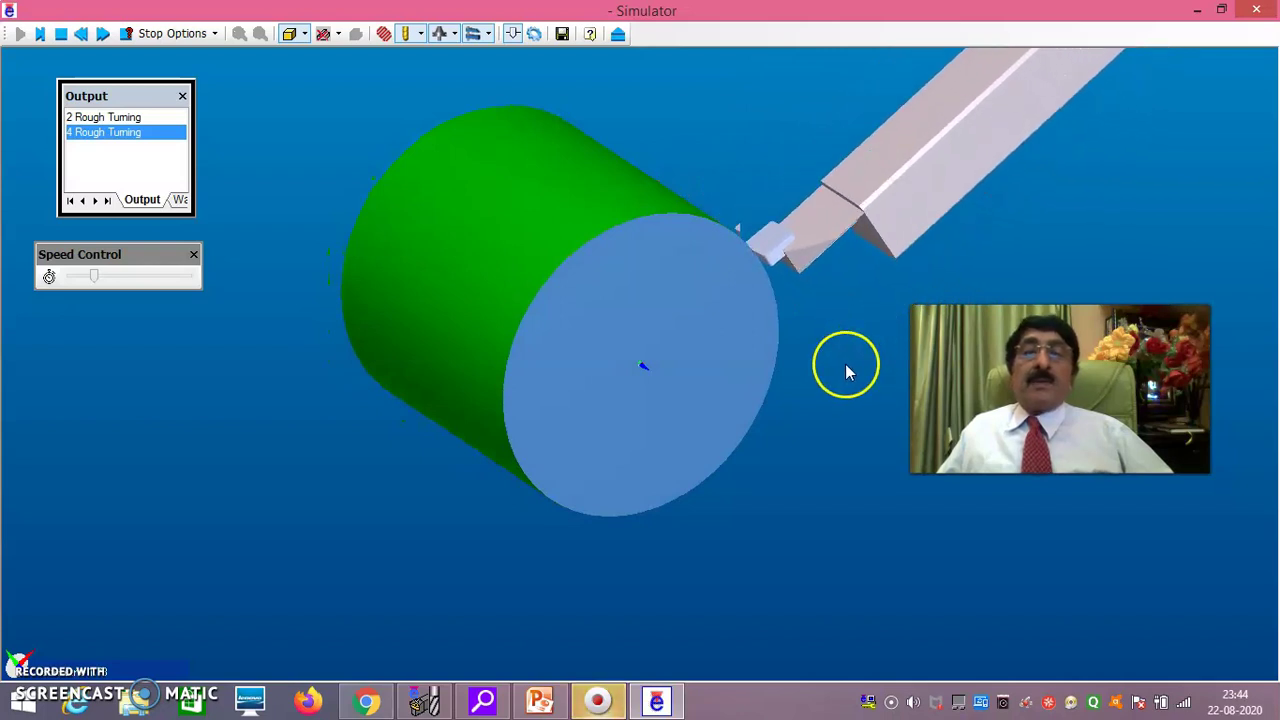
left_click_drag(838, 404, 875, 403)
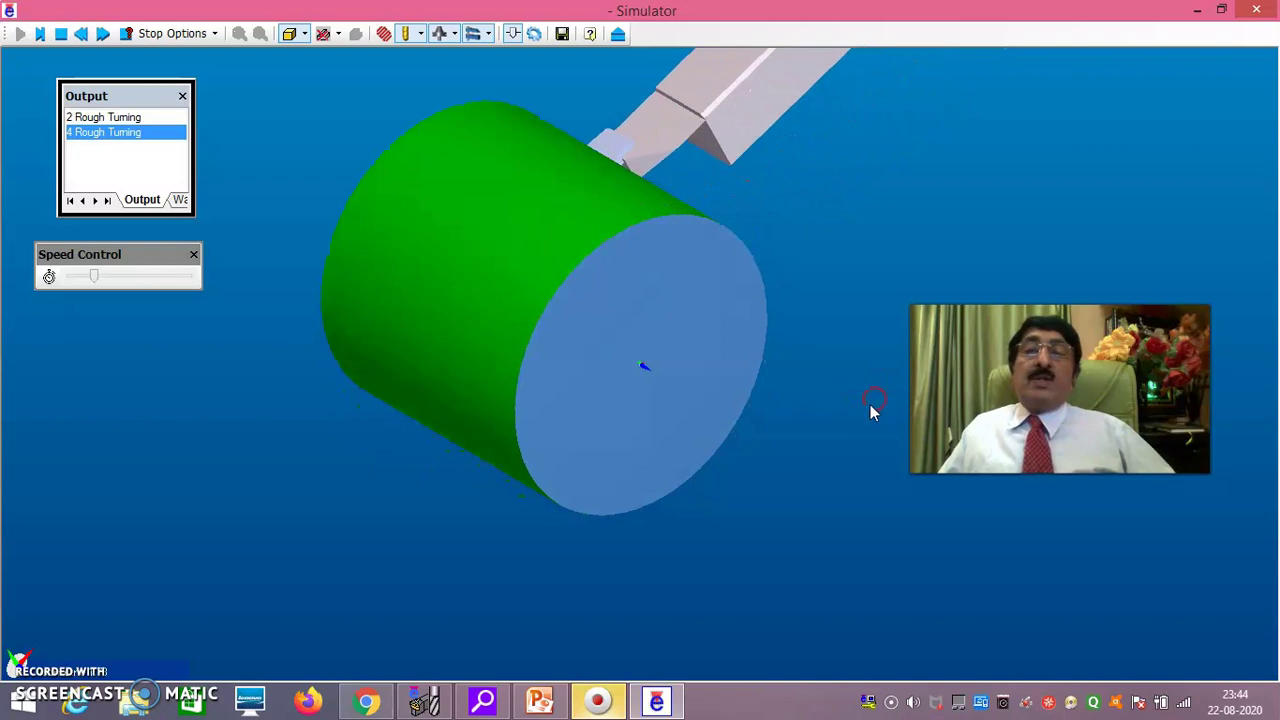
left_click(115, 277)
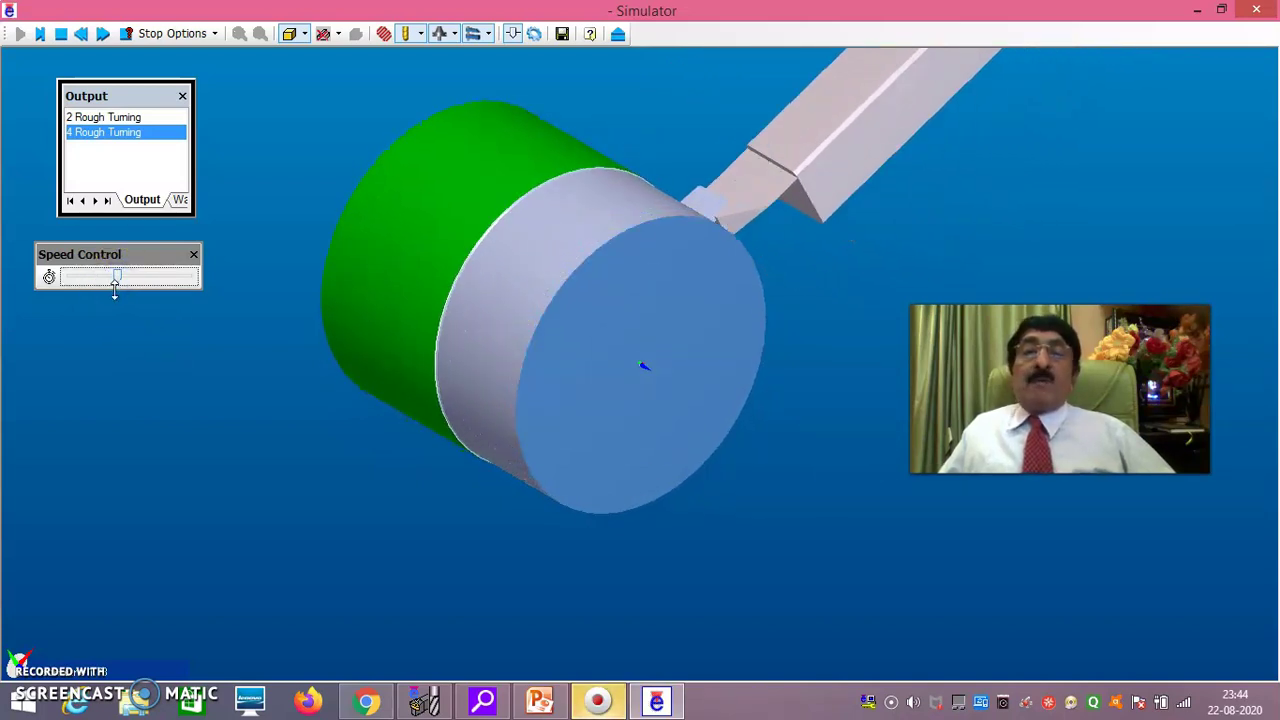
- Let the simulation run through Finish Turning until Stopped at End of Job
left_click(130, 313)
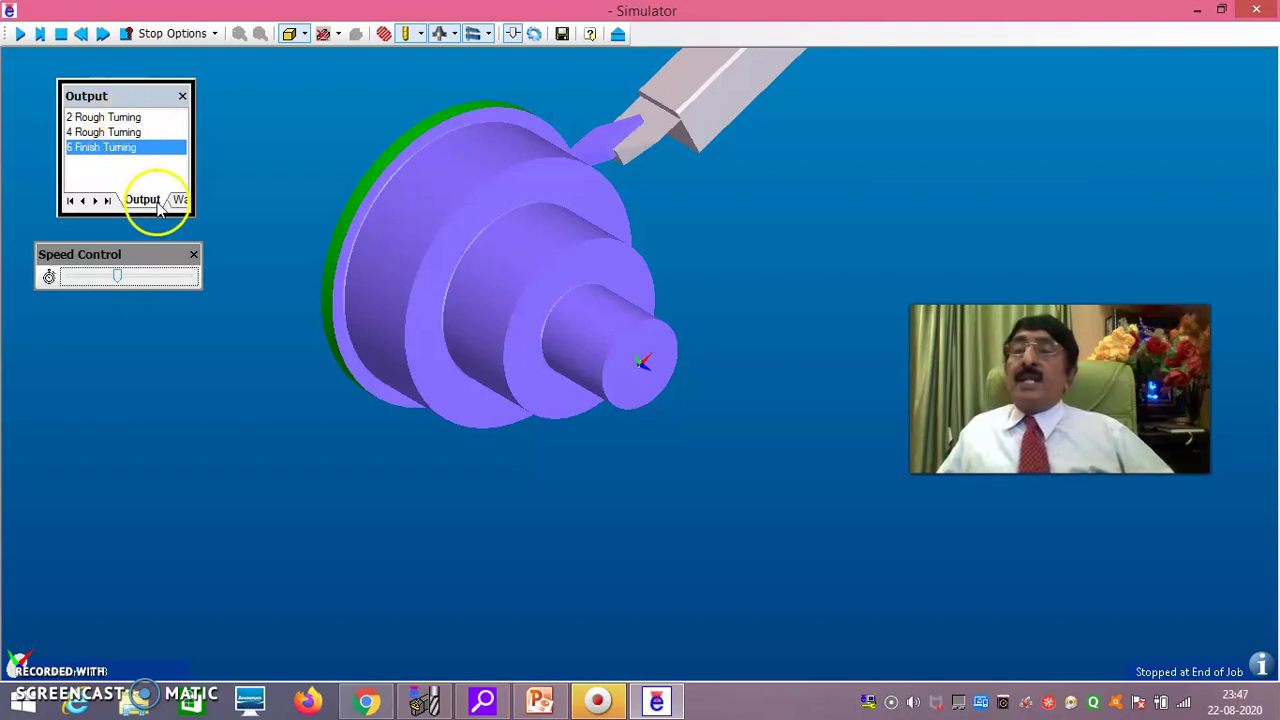
- Rewind and replay the simulation to the finished shaft twice
left_click(84, 35)
left_click(102, 34)
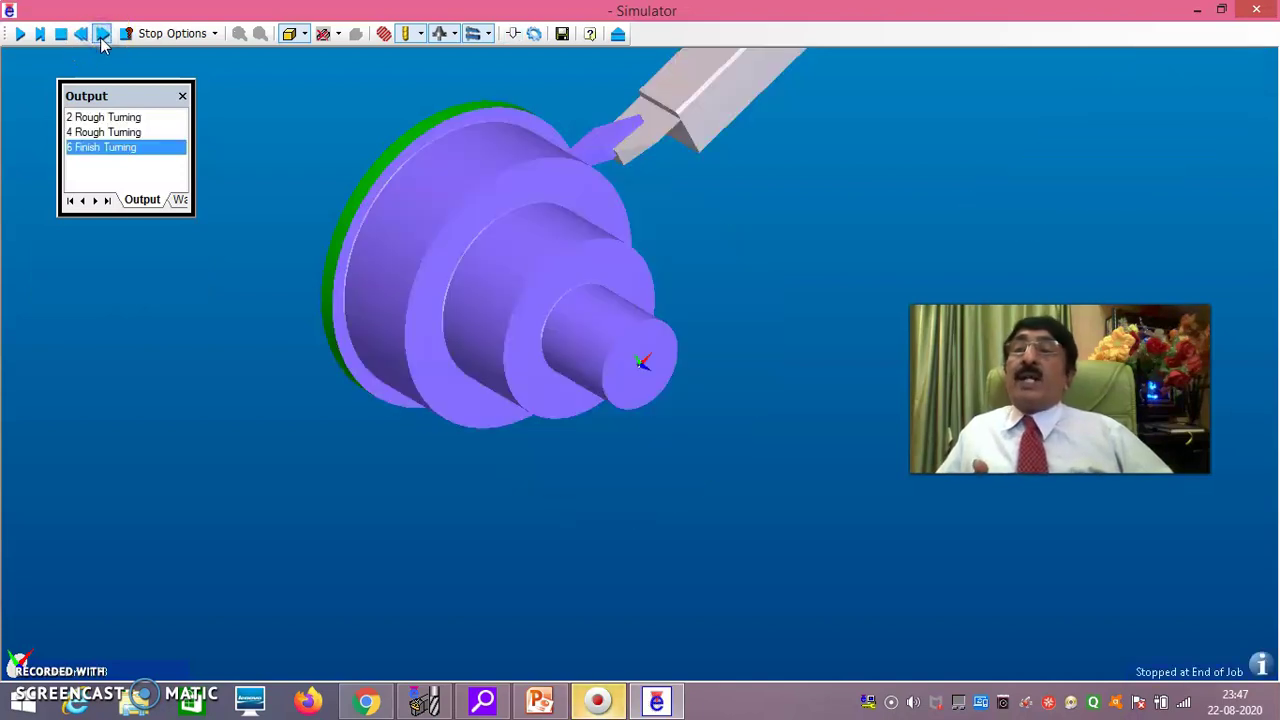
left_click(20, 34)
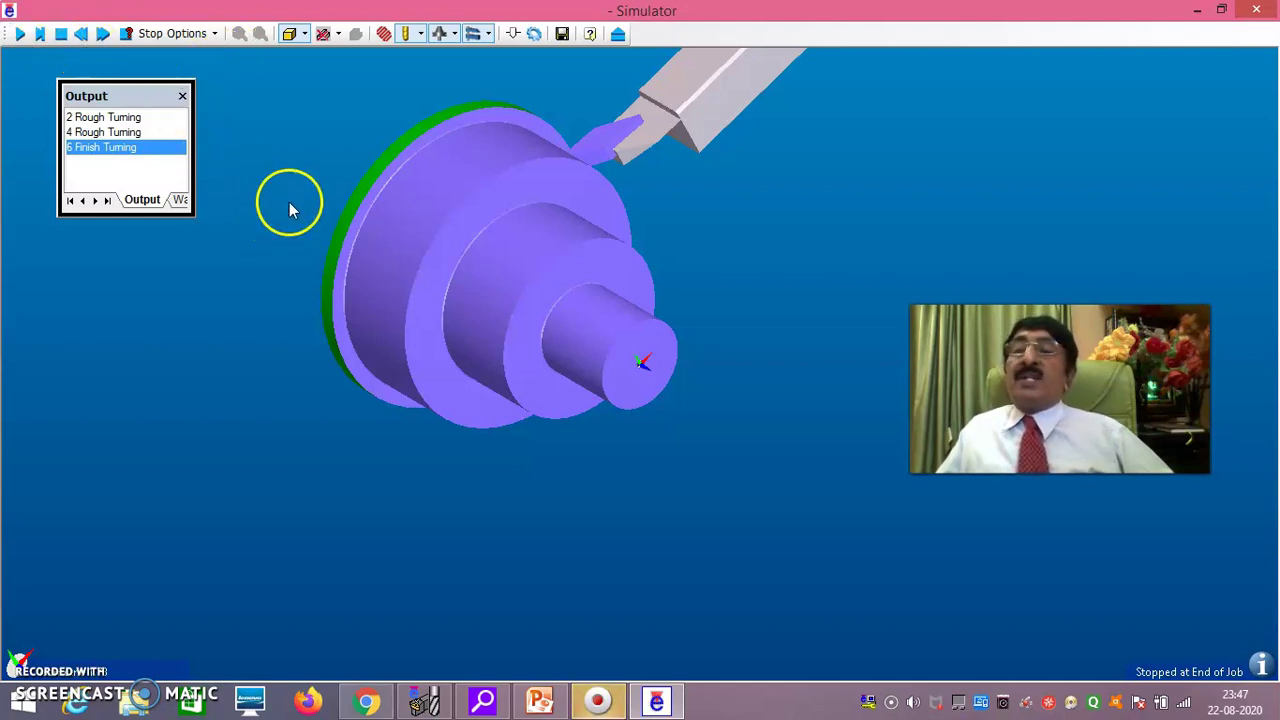
left_click(82, 34)
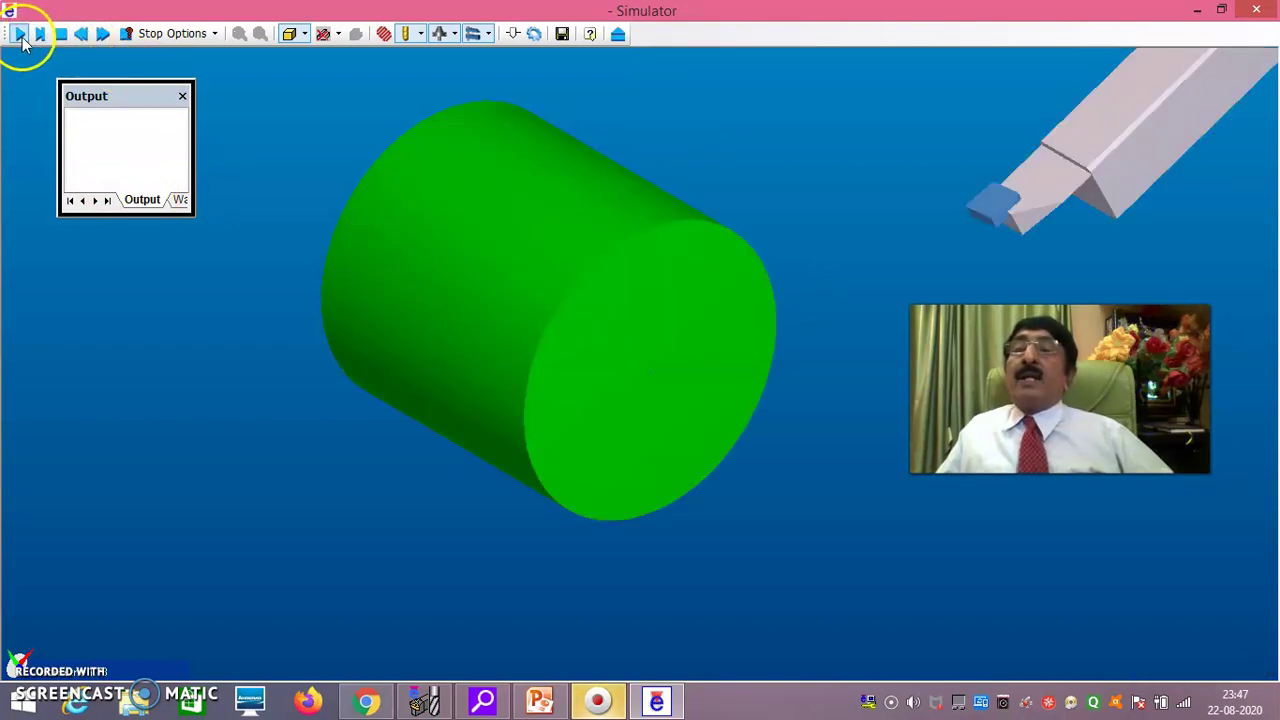
left_click(103, 34)
left_click(563, 215)
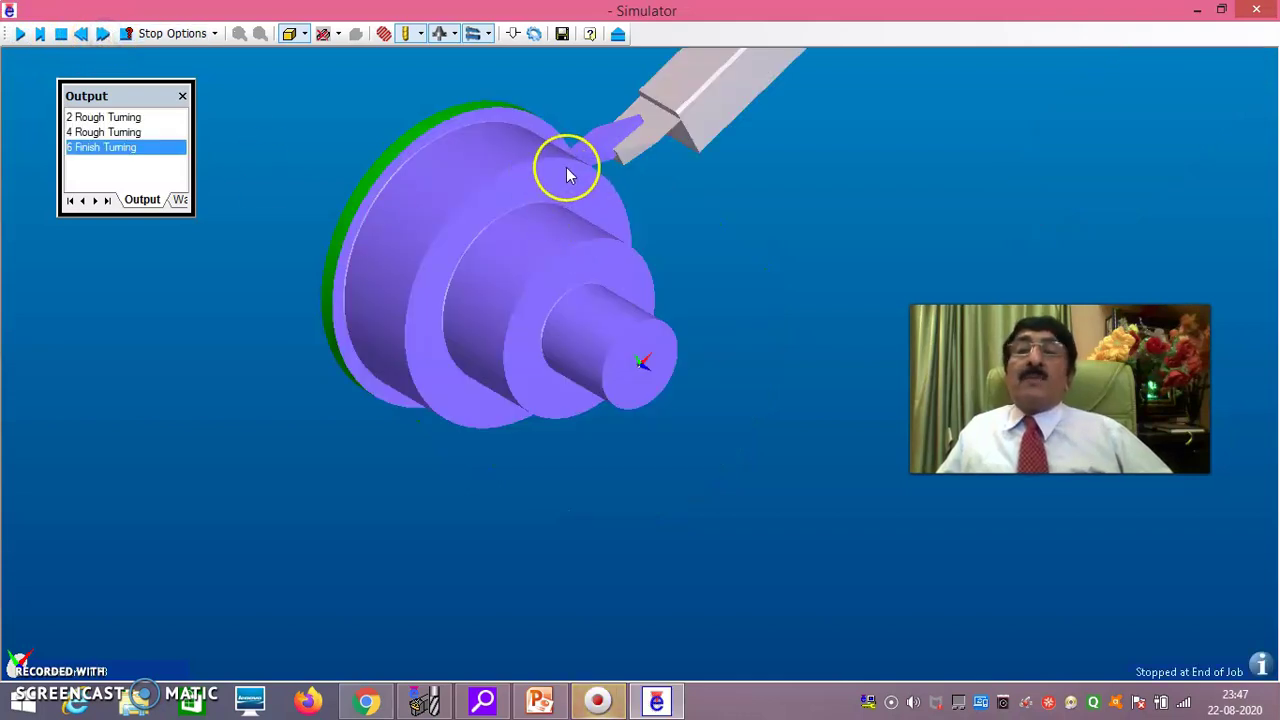
- Rewind to raw stock, set a low playback speed, and exit the simulator
left_click(83, 40)
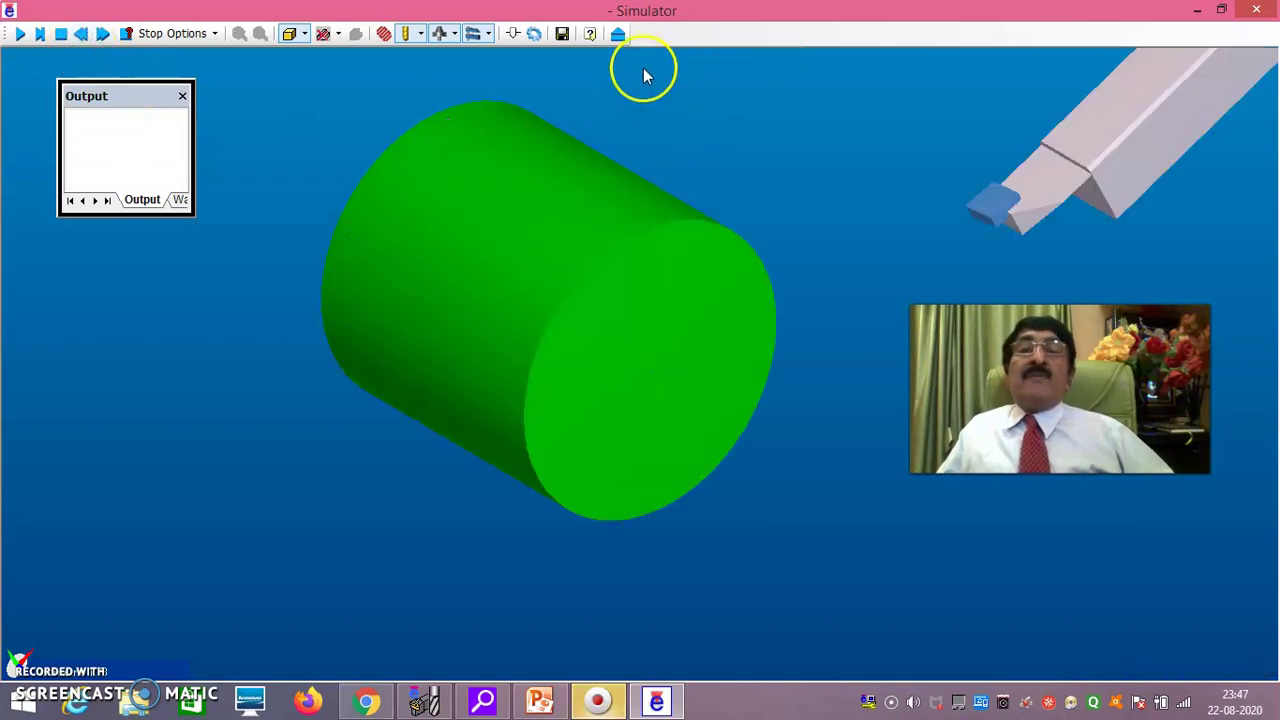
left_click(511, 34)
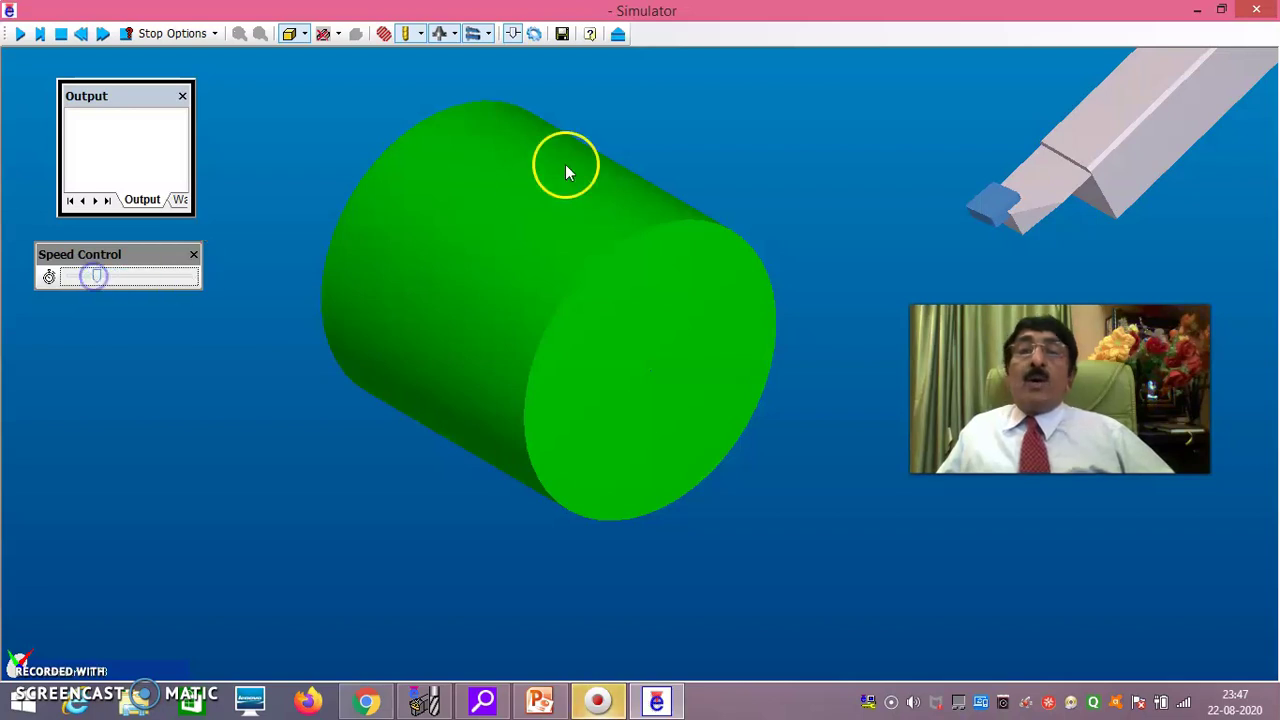
left_click(618, 35)
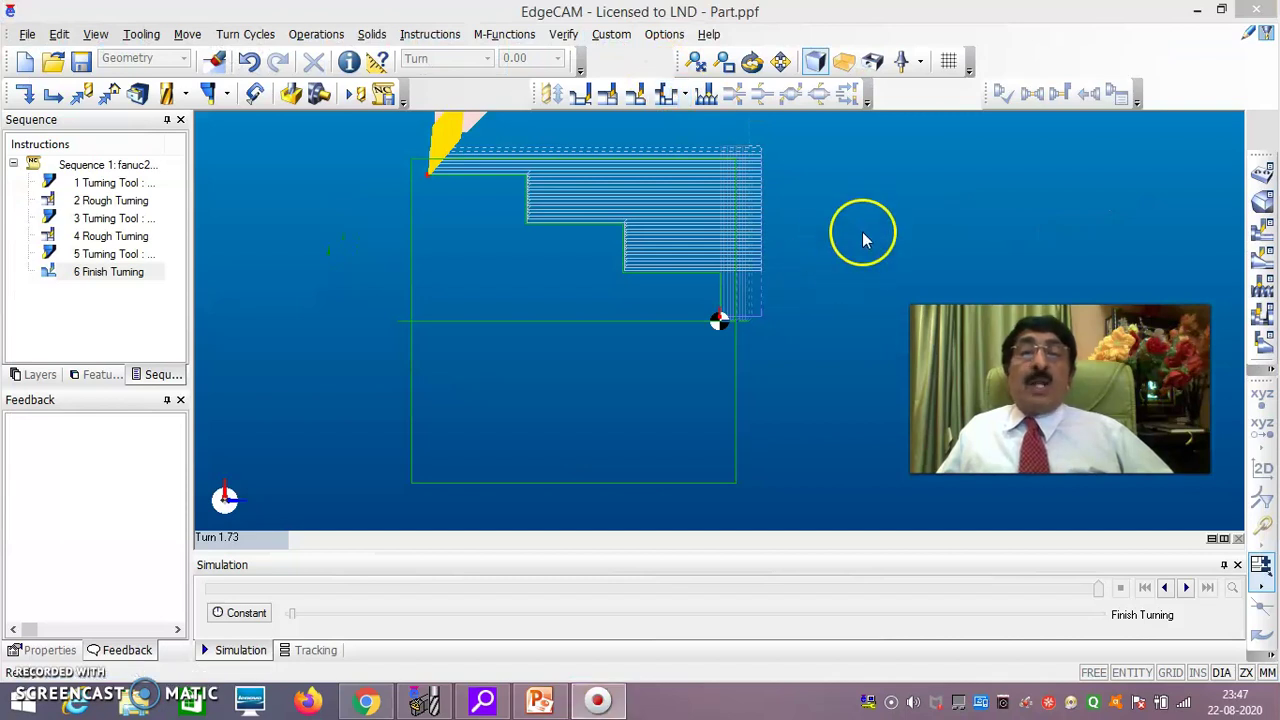
right_click(864, 237)
left_click(794, 249)
left_click(381, 143)
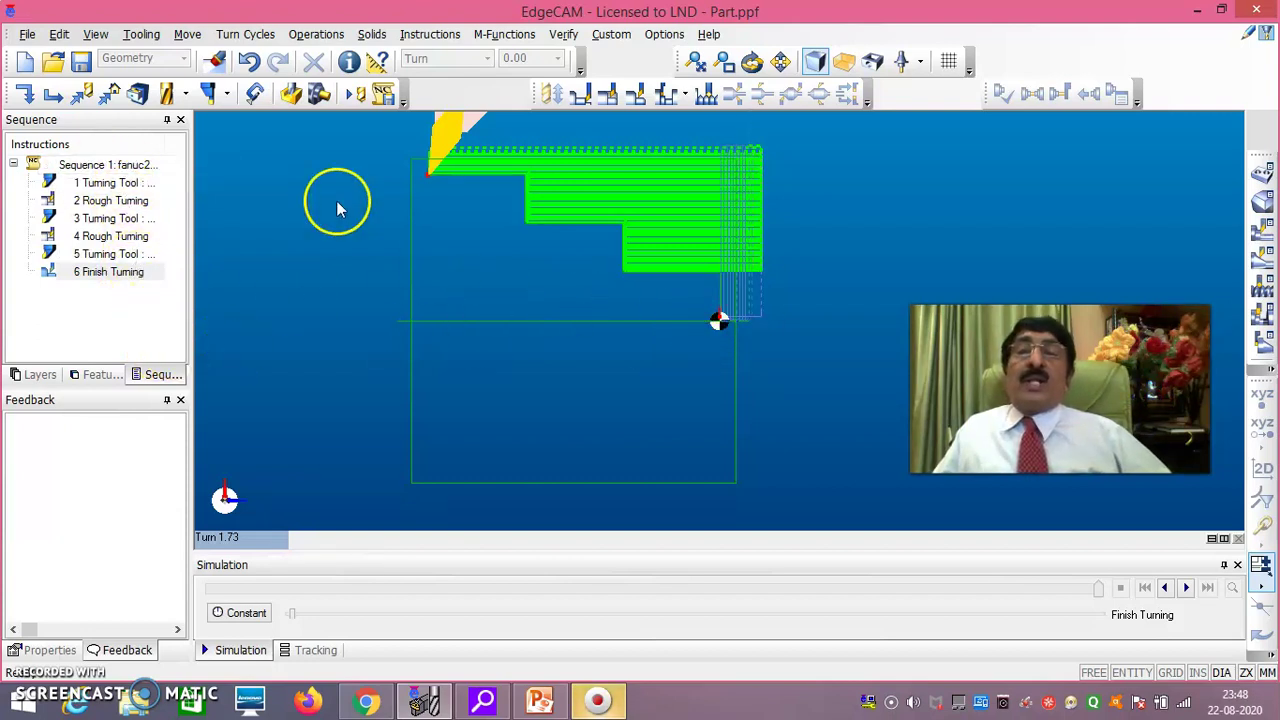
- Replay the toolpath in Simulation Mode at speed 30 and show Tracking coordinates
left_click(355, 95)
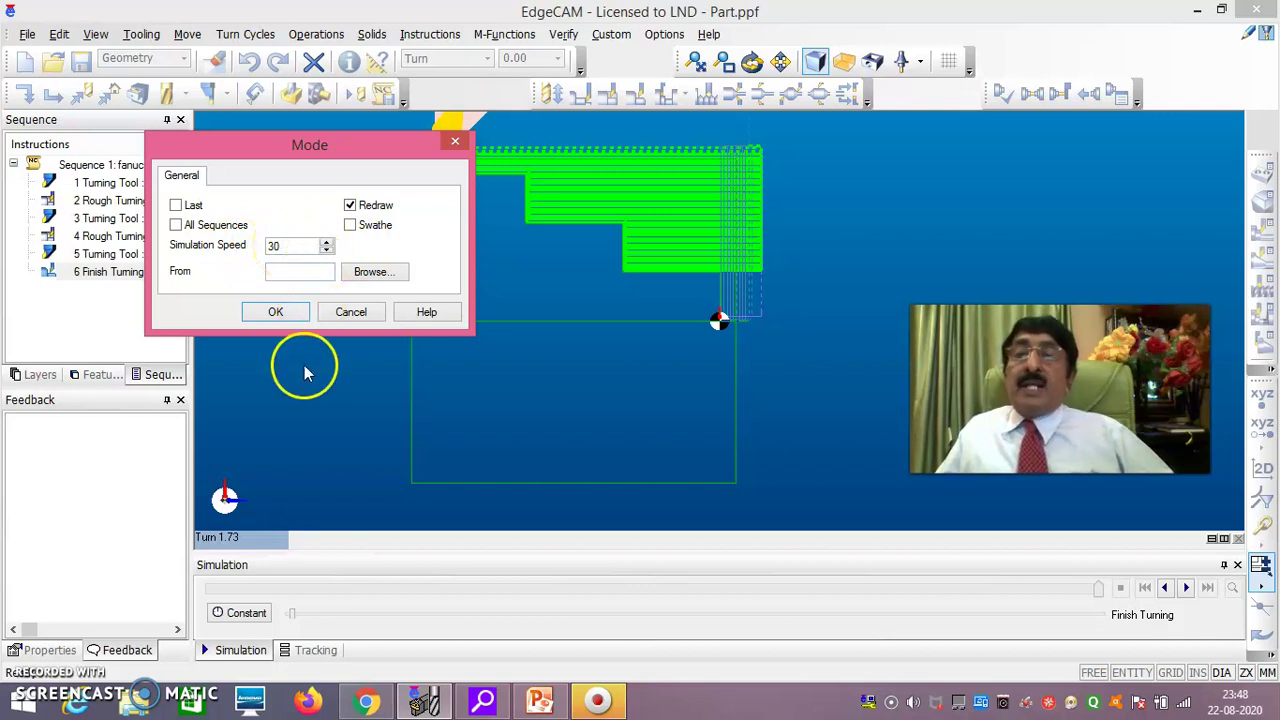
left_click(285, 313)
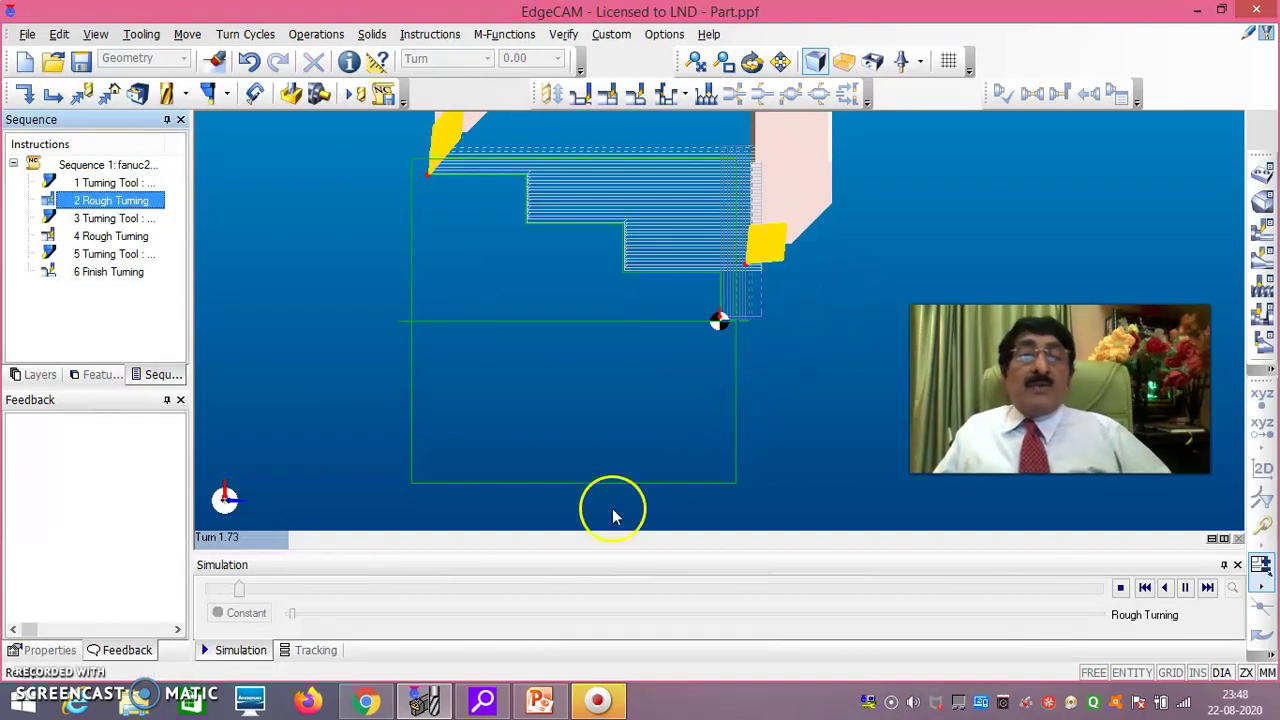
left_click(315, 650)
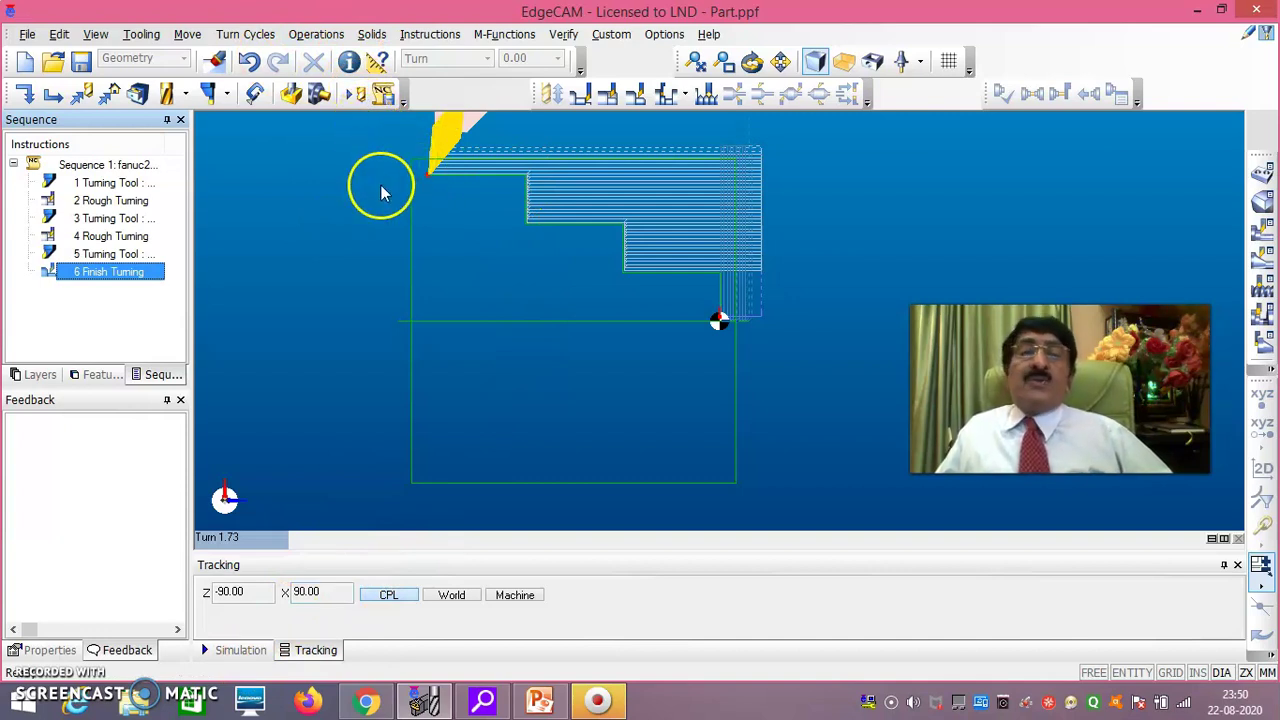
- Save the part to the Desktop as 'Gurudatt step turning' in EdgeCAM Parts (*.ppf) format
left_click(27, 36)
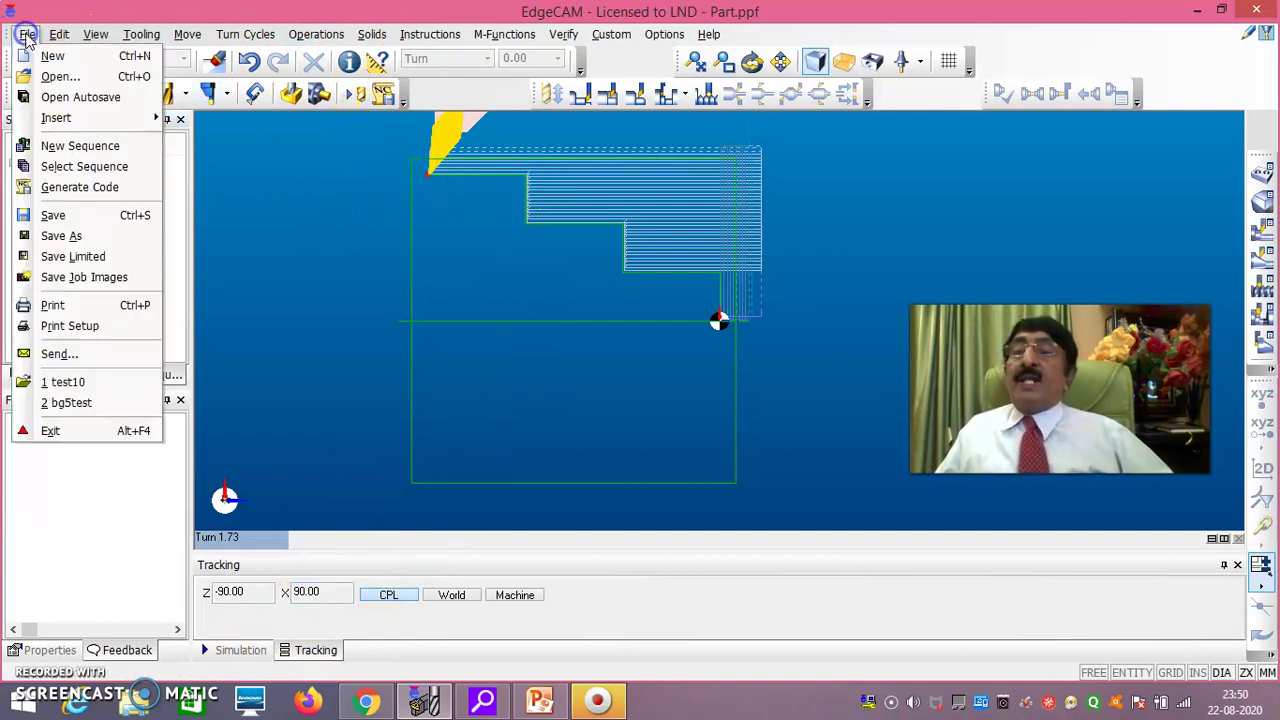
left_click(75, 235)
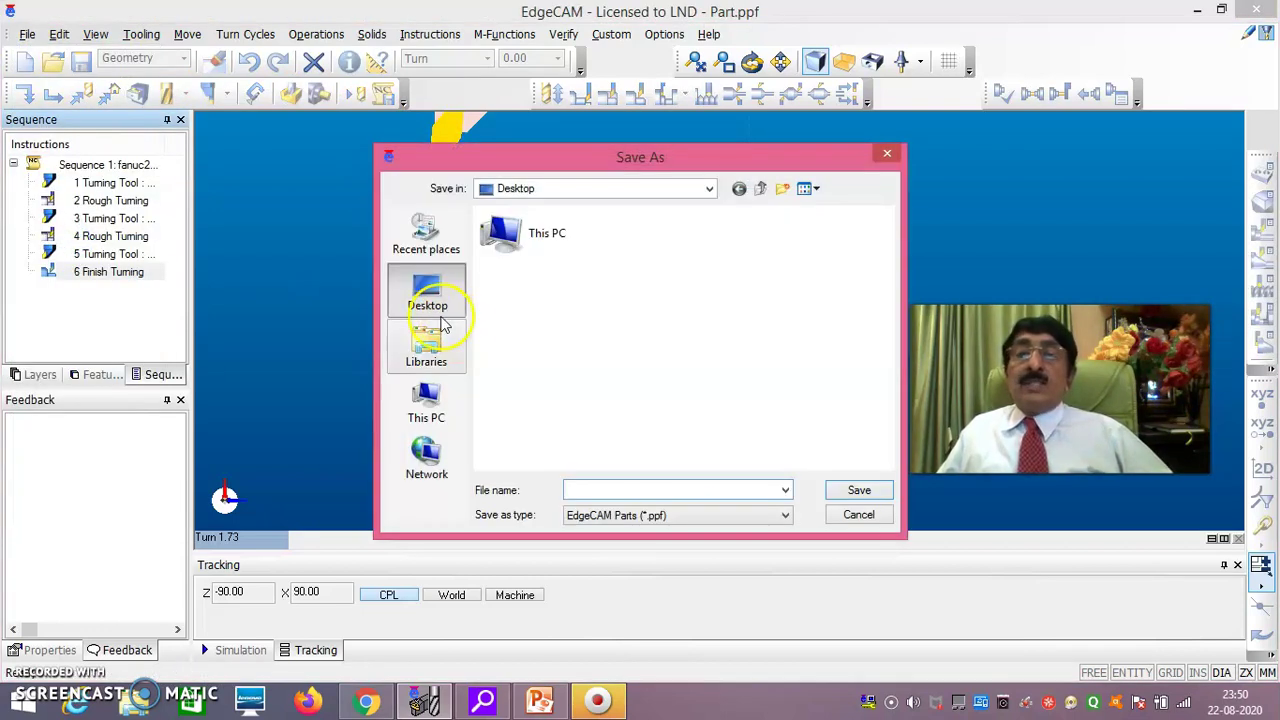
left_click(586, 490)
type("Gurudatt")
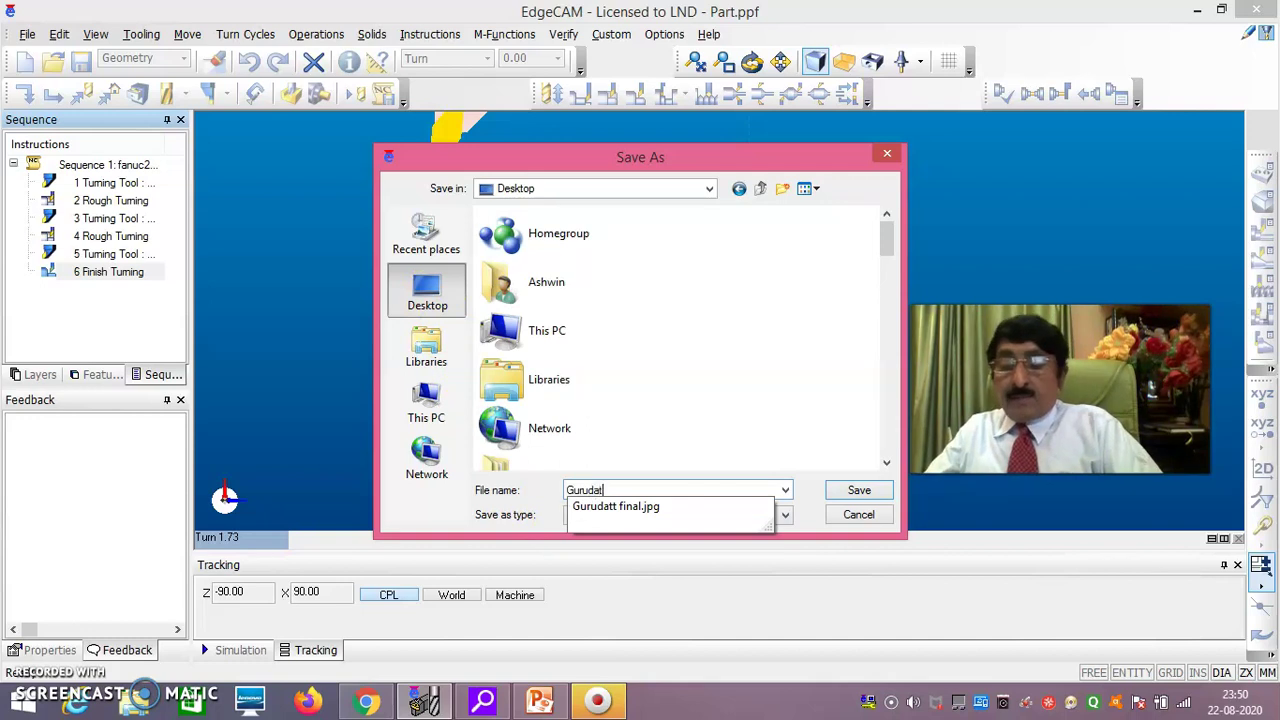
type(" step turning")
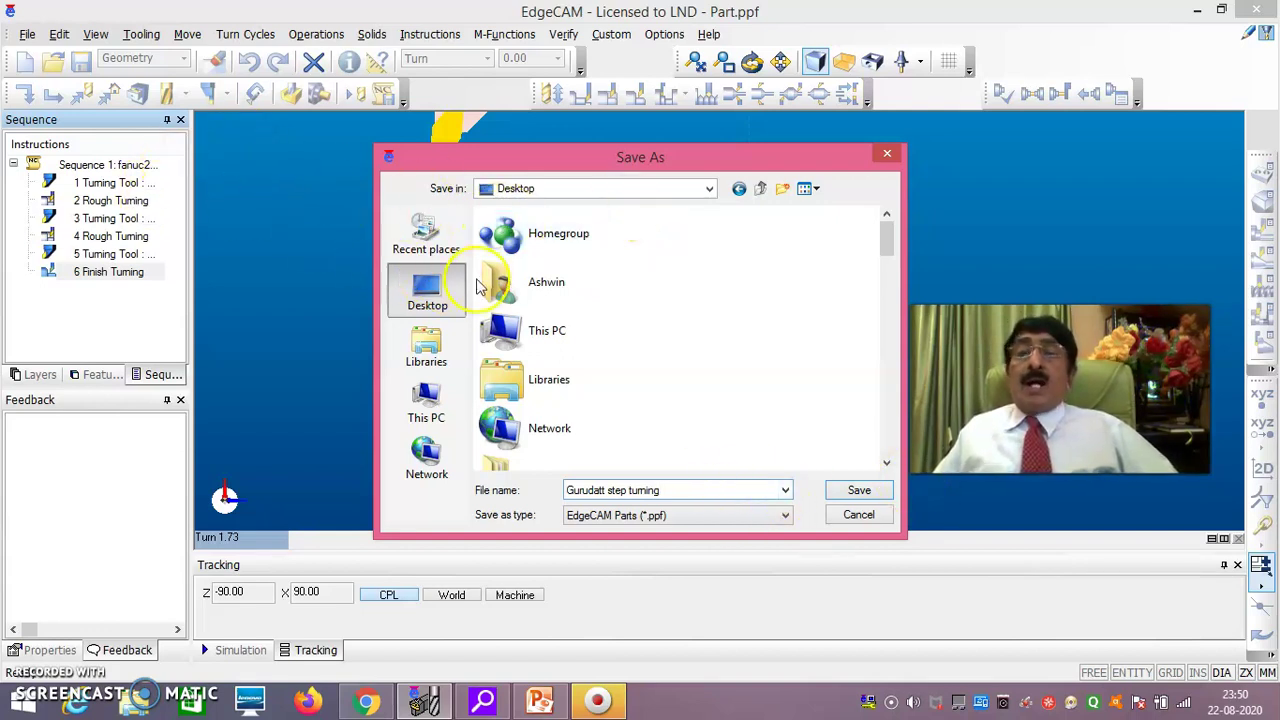
left_click(871, 492)
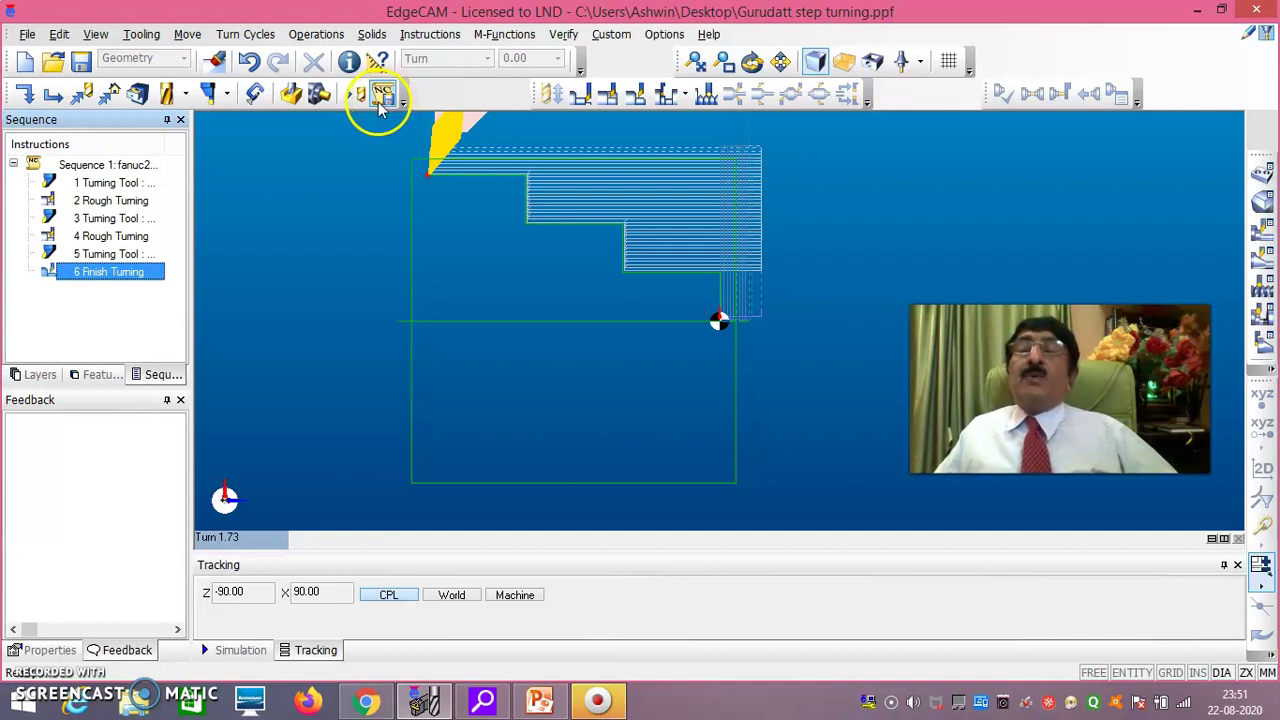
- Start CNC code generation once the part is saved as Gurudatt step turning.ppf
left_click(383, 96)
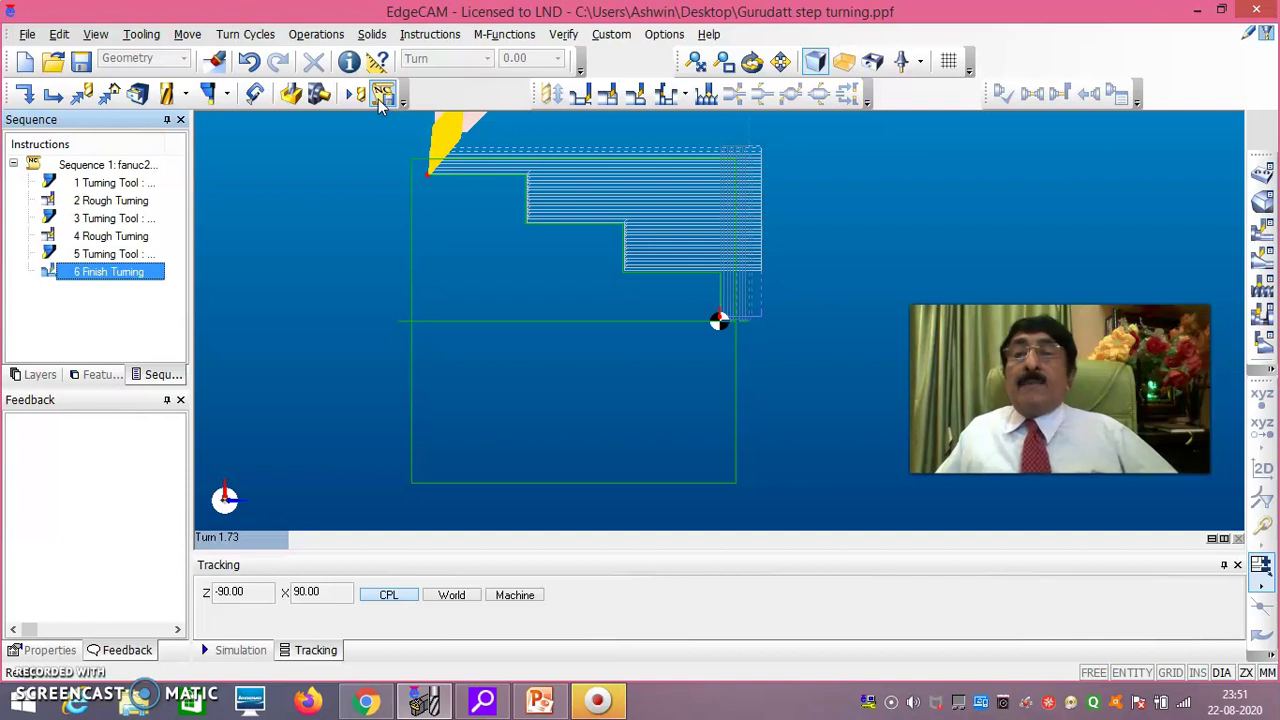
- Generate Fanuc code, skipping programmer name, program ID and description, then maximize the editor
left_click(380, 98)
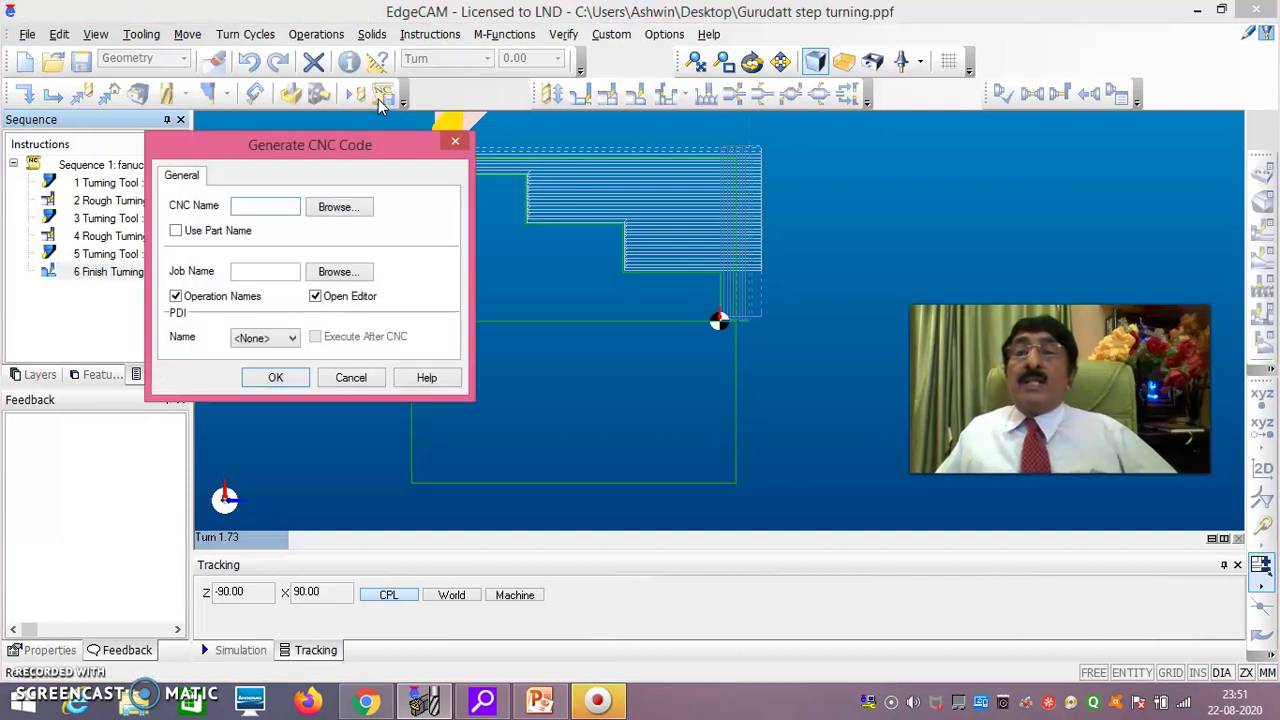
left_click(278, 378)
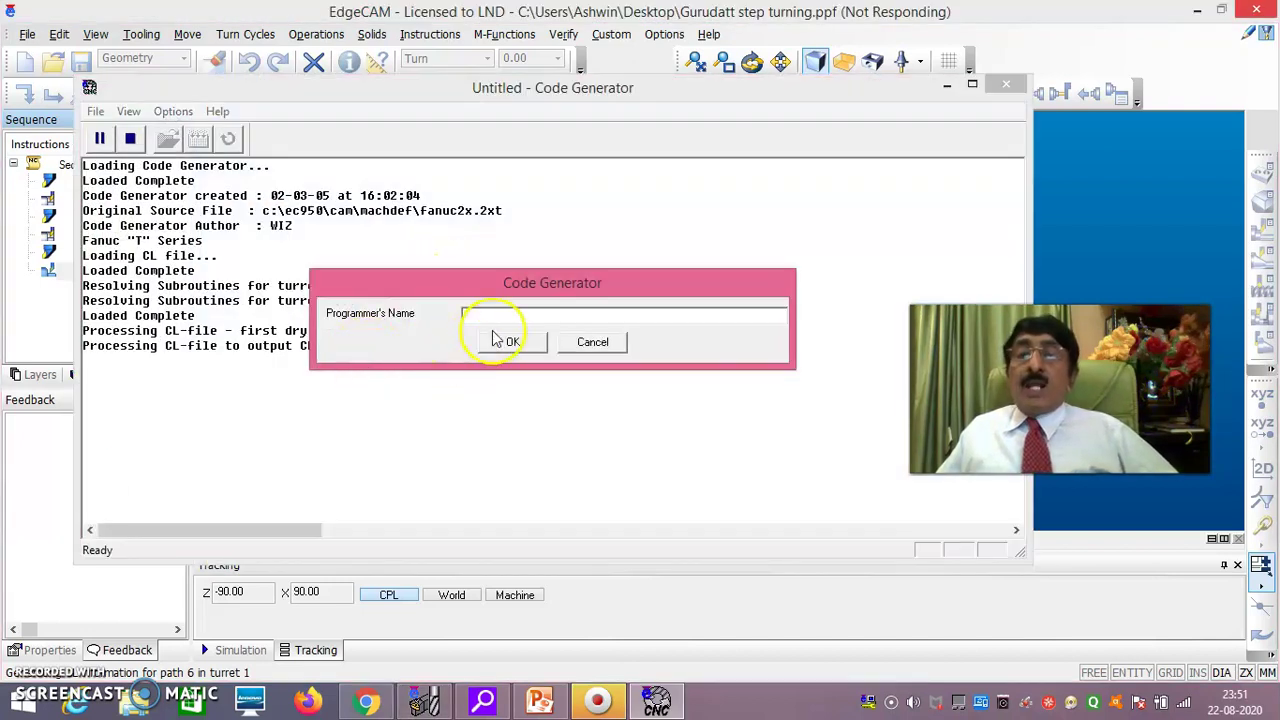
left_click(506, 345)
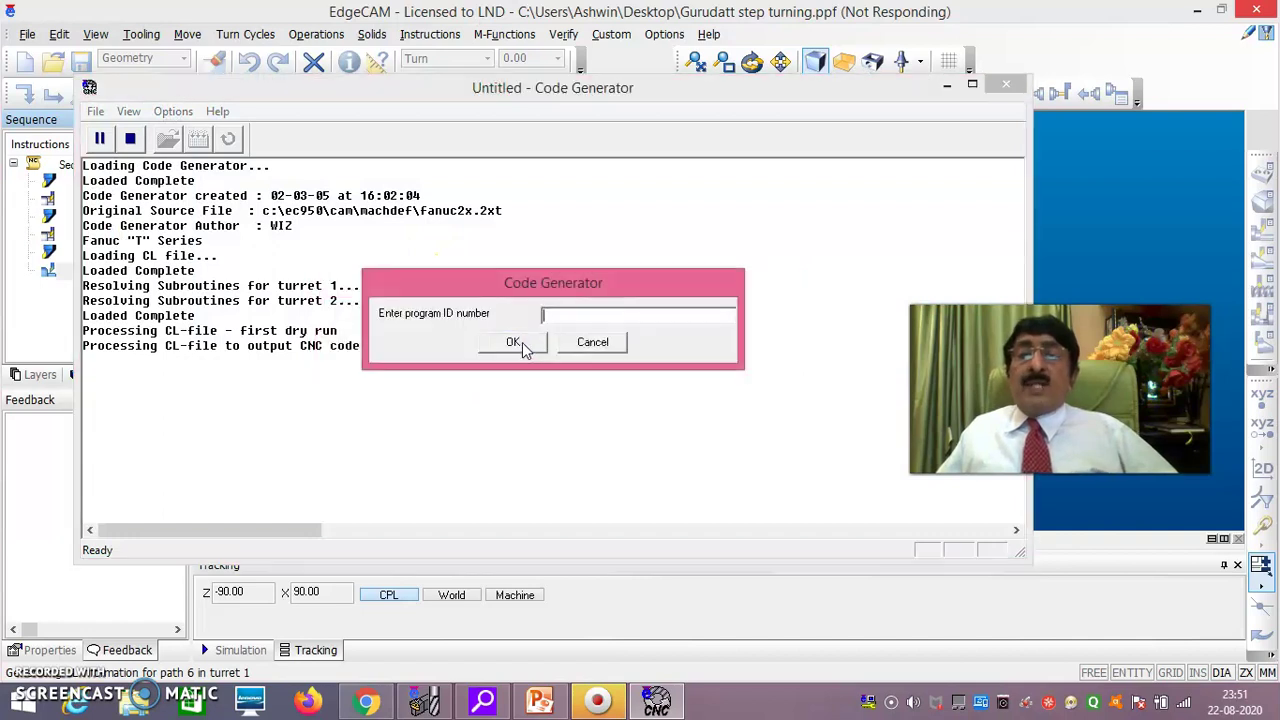
left_click(523, 342)
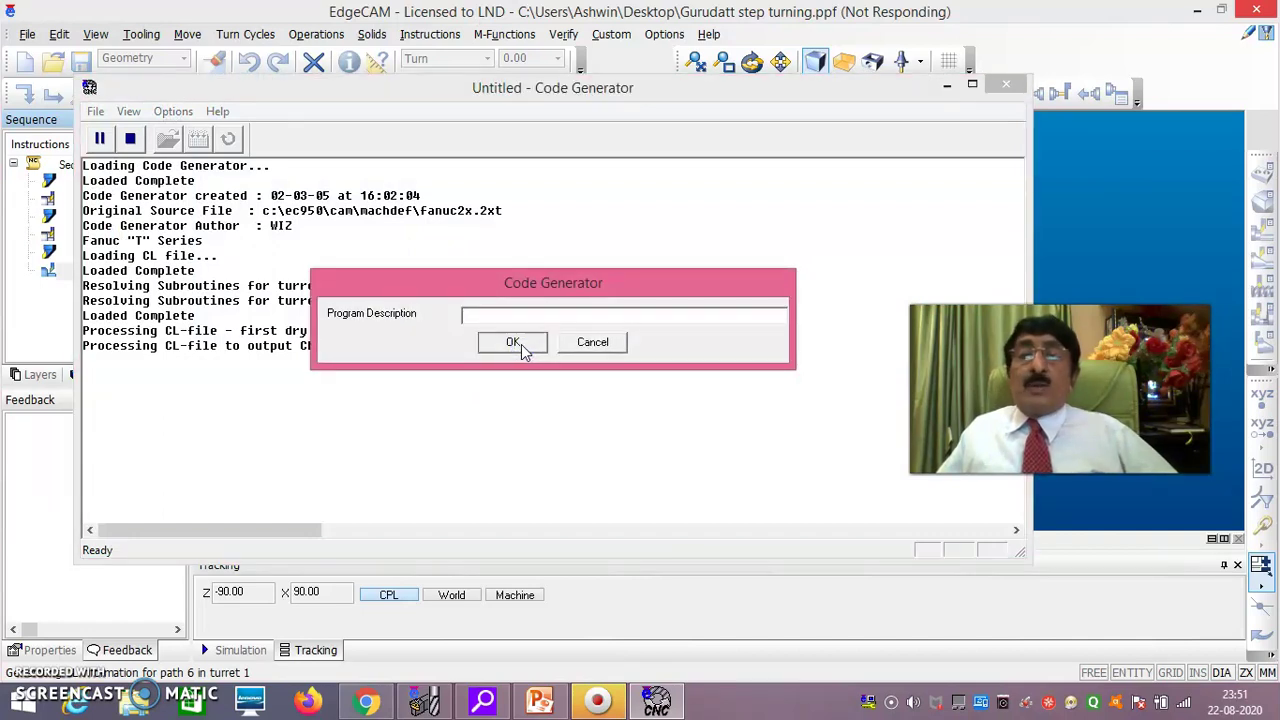
left_click(521, 344)
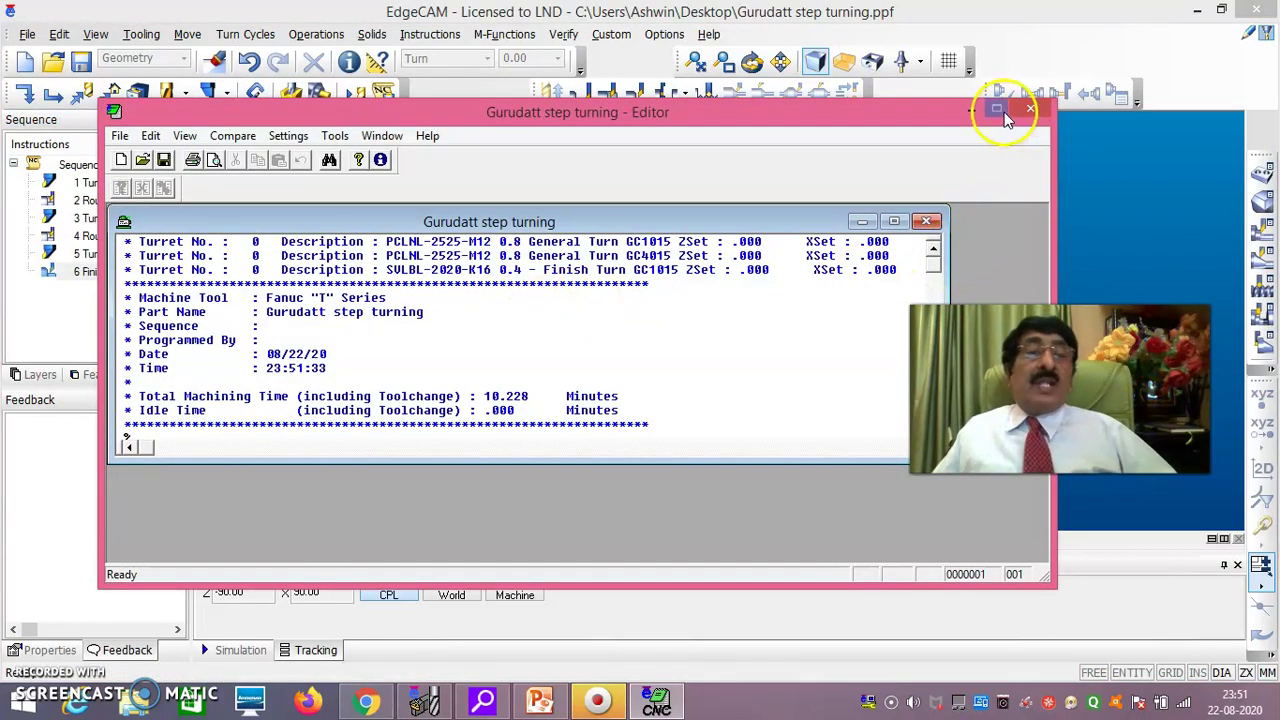
left_click(996, 108)
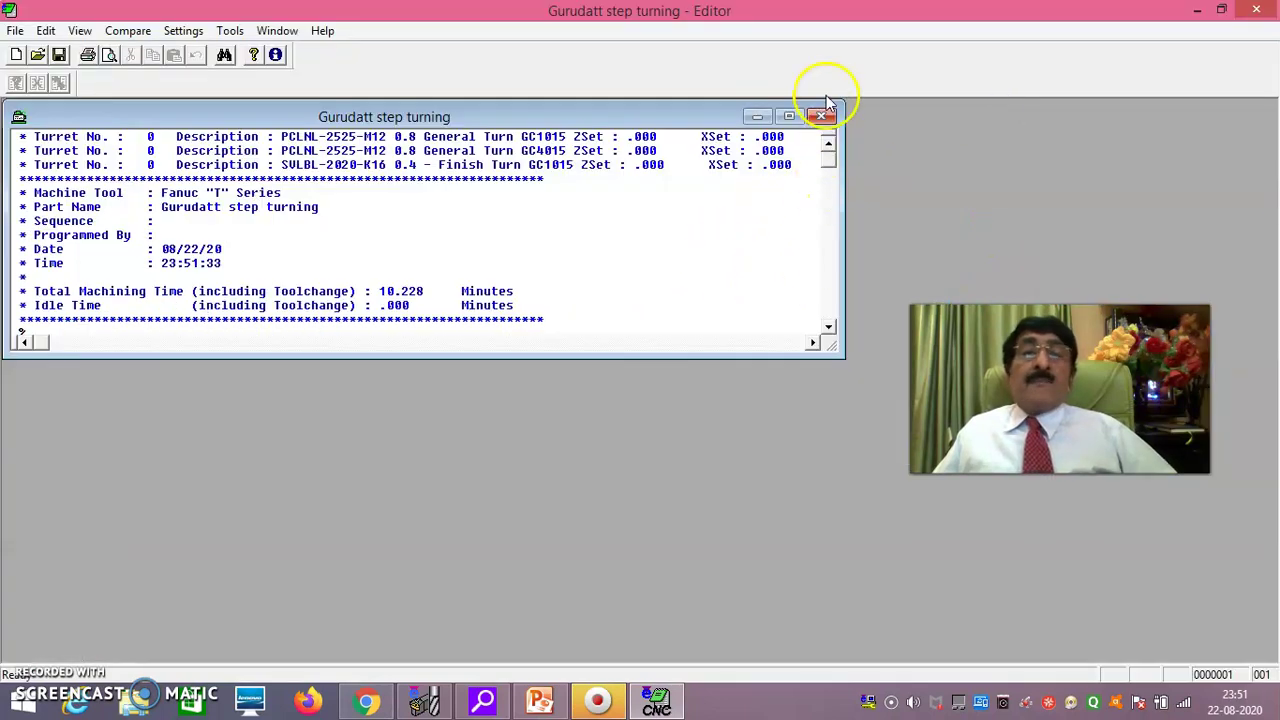
- Maximize the Gurudatt step turning program and scroll through its G72, G71 and G70 cycles
left_click(789, 116)
scroll(500, 340, "down", 5)
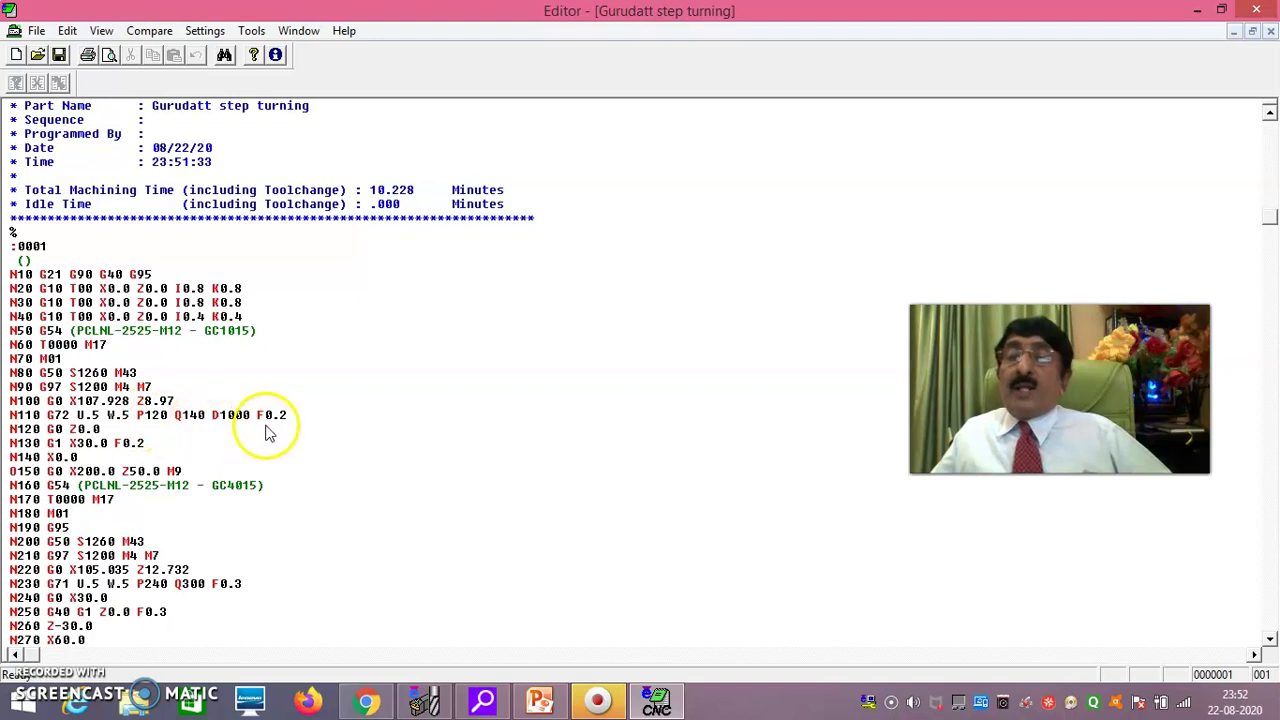
scroll(345, 397, "down", 1)
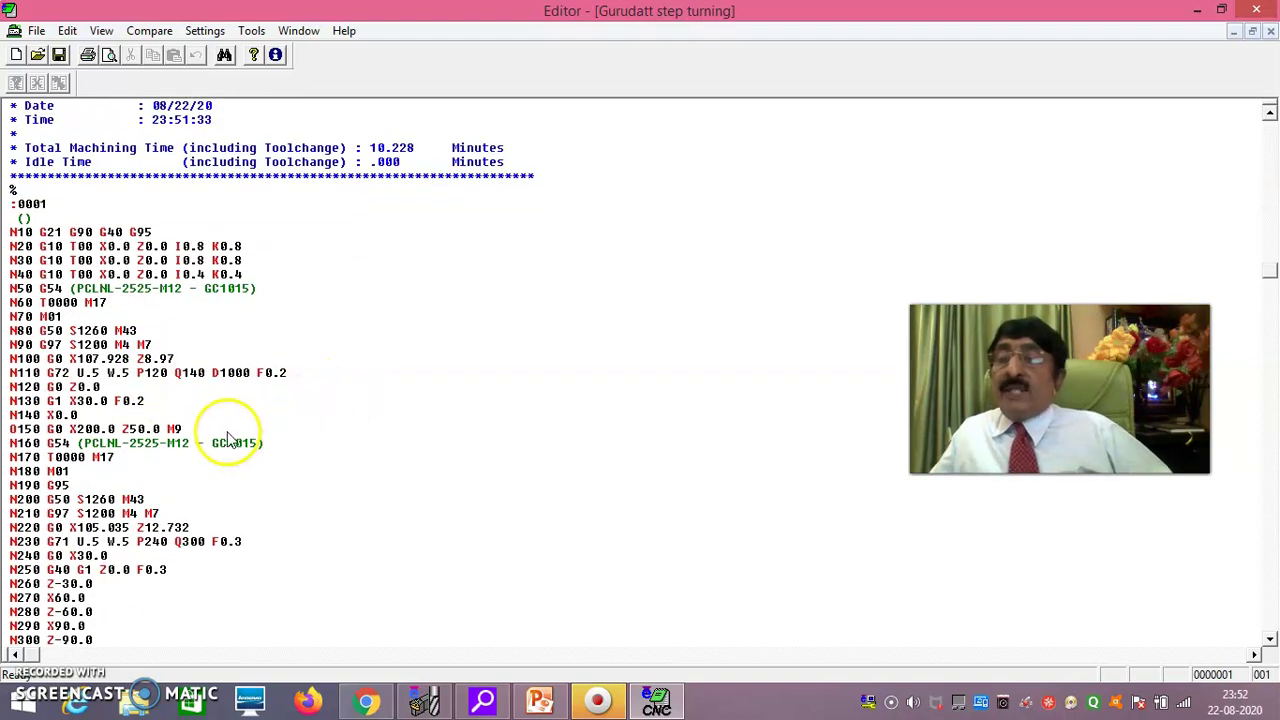
scroll(88, 399, "down", 1)
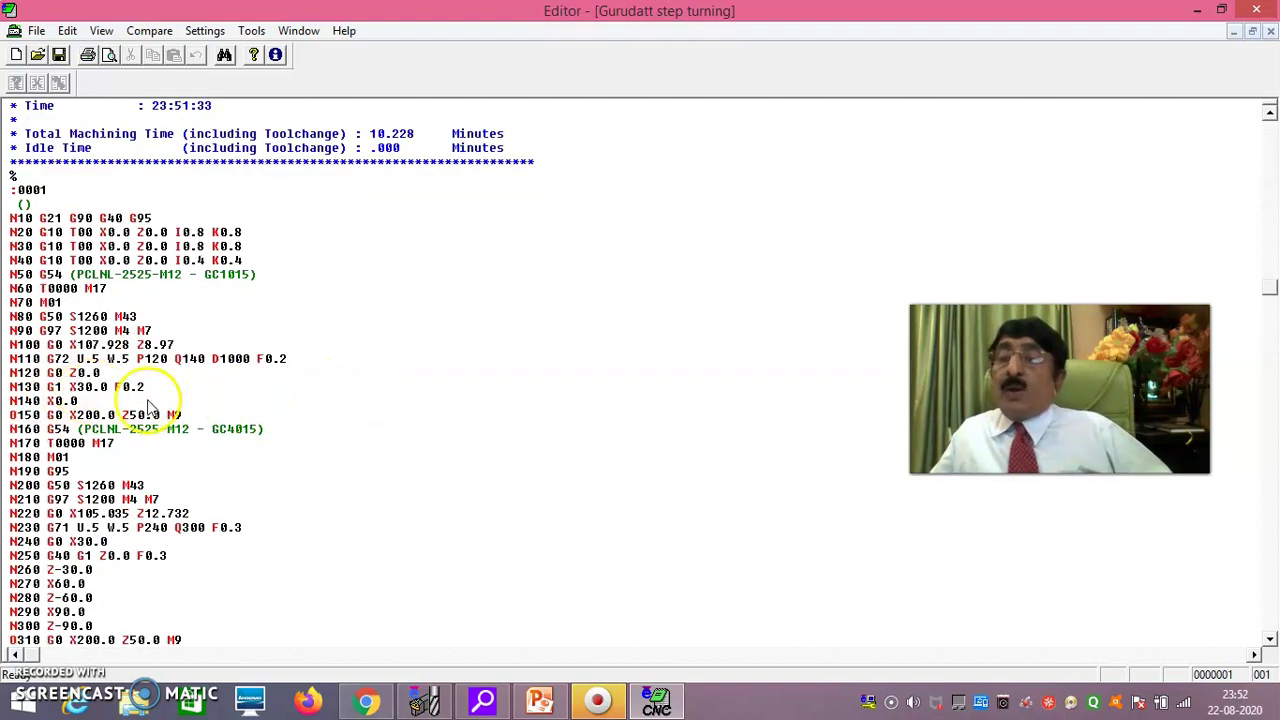
scroll(130, 398, "down", 1)
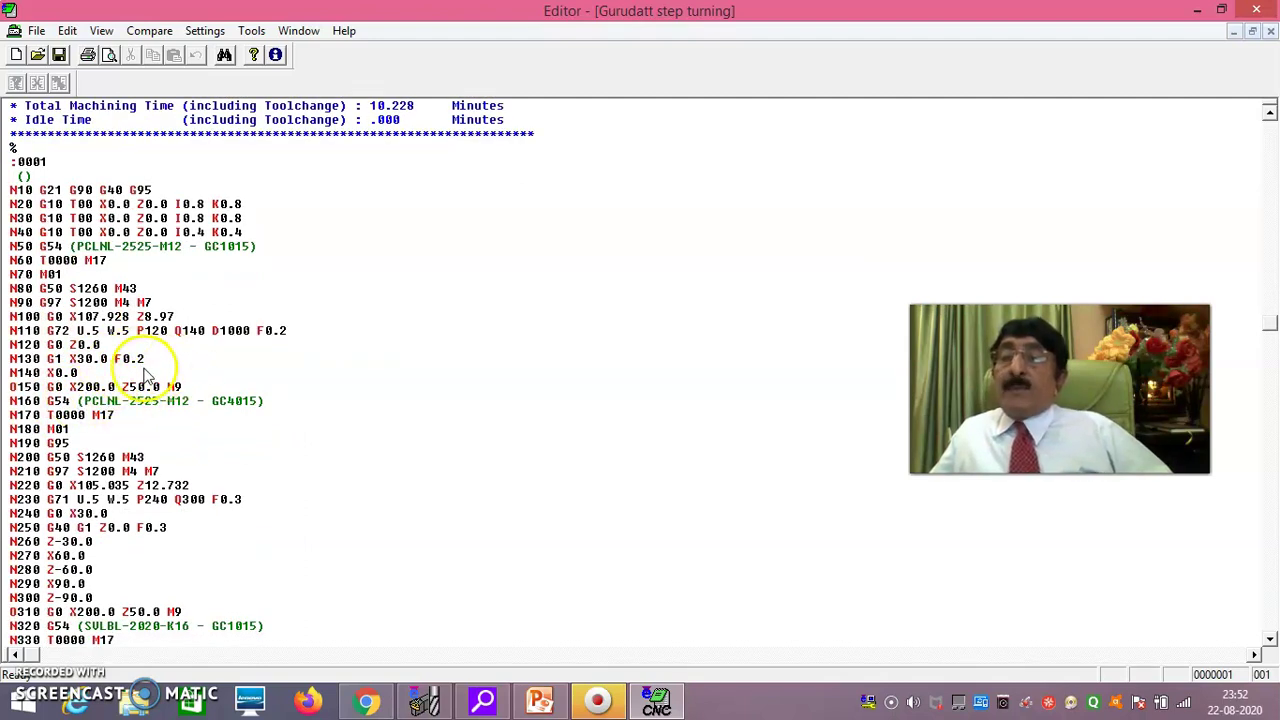
scroll(228, 363, "down", 4)
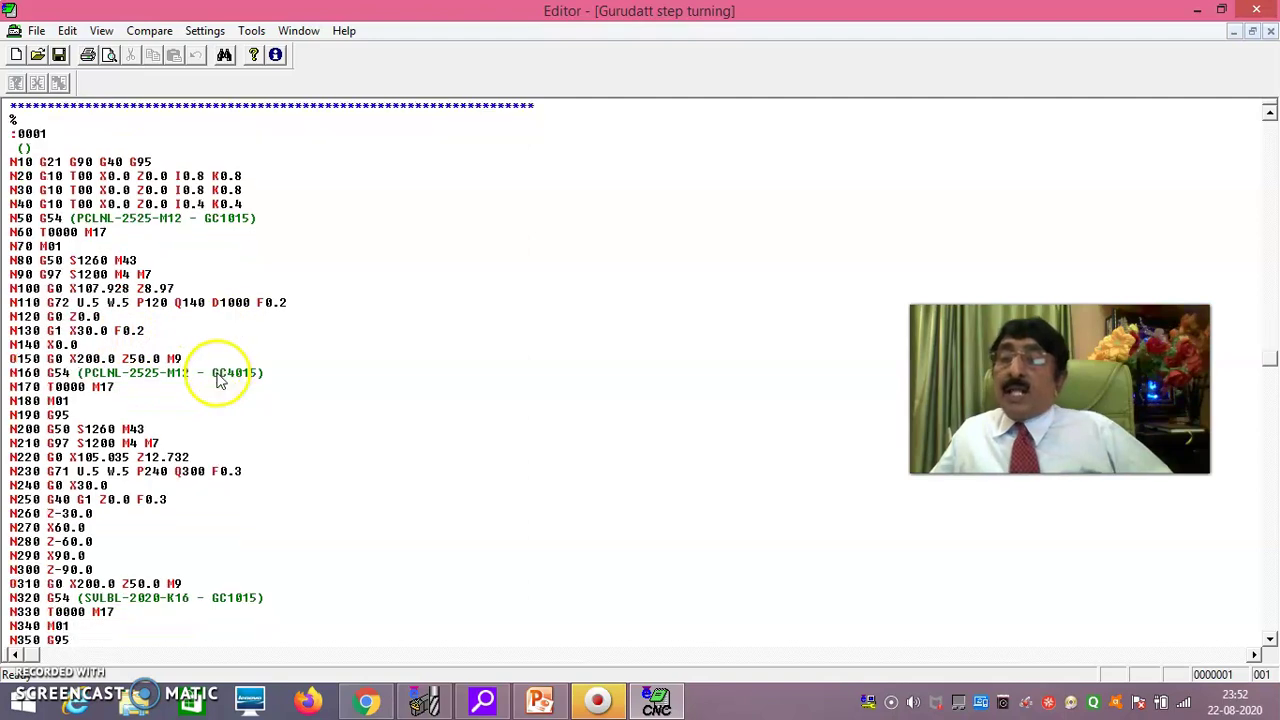
scroll(250, 388, "down", 2)
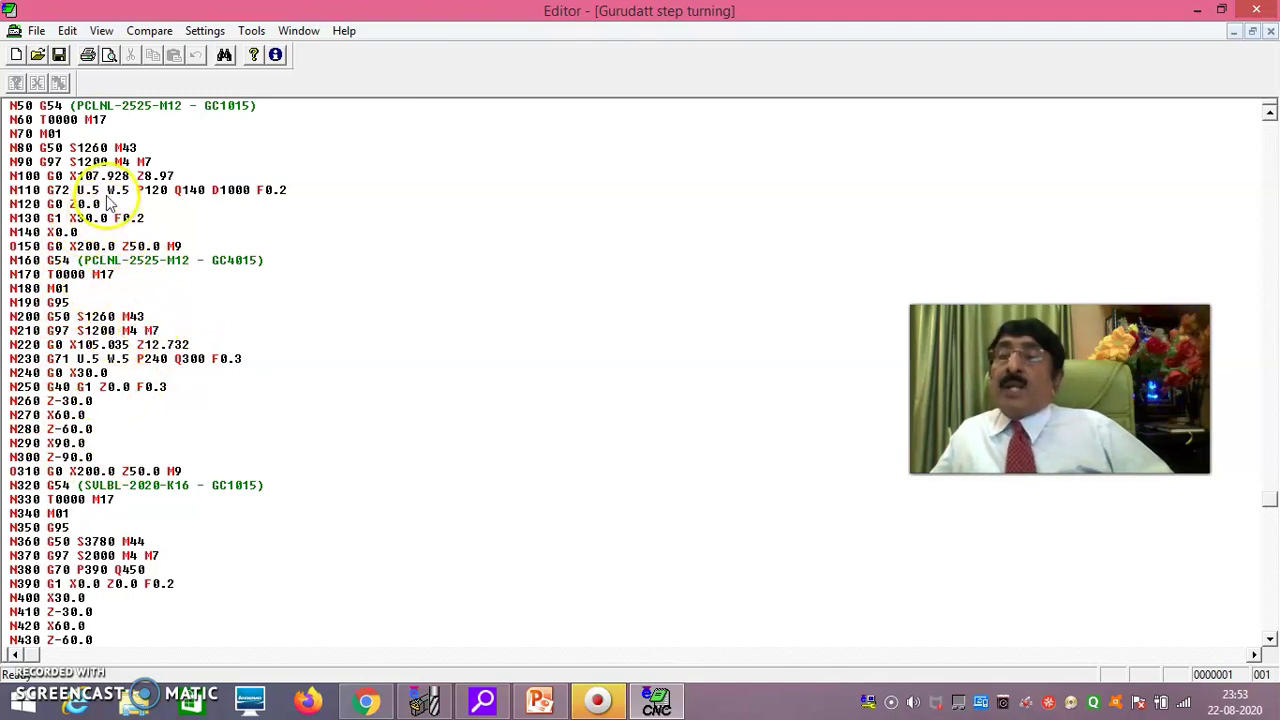
scroll(211, 449, "down", 2)
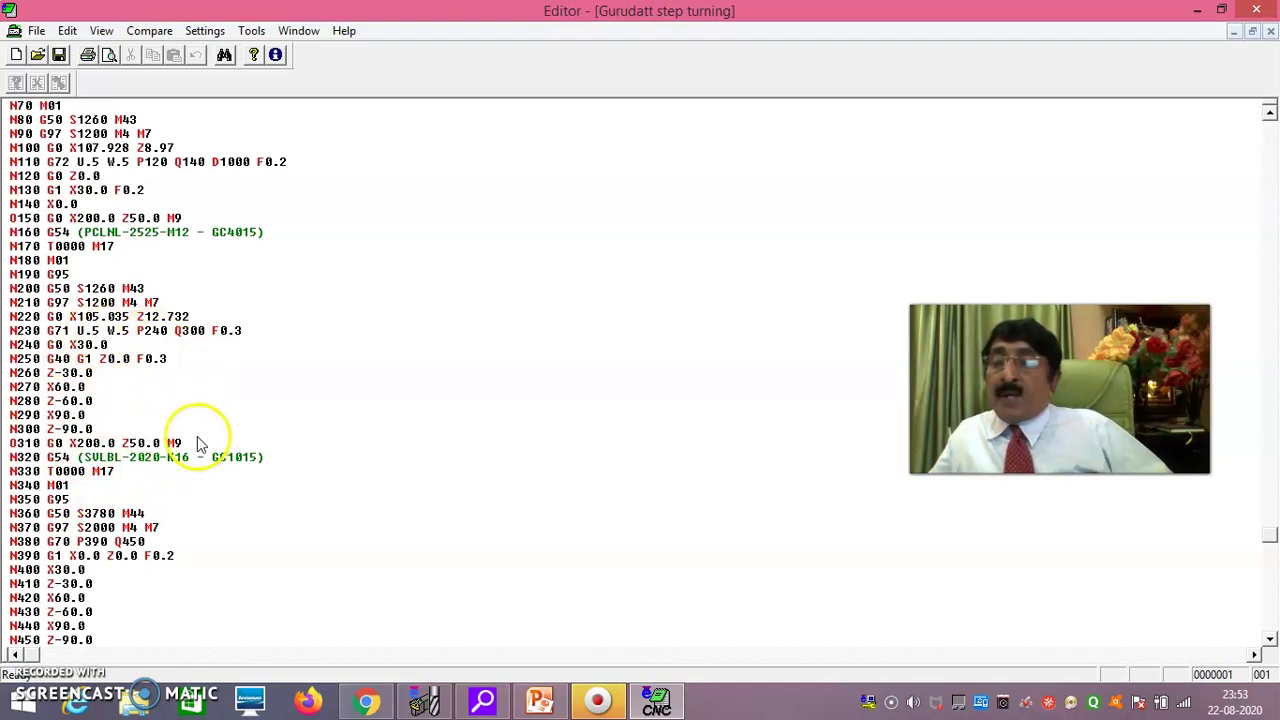
scroll(197, 440, "down", 5)
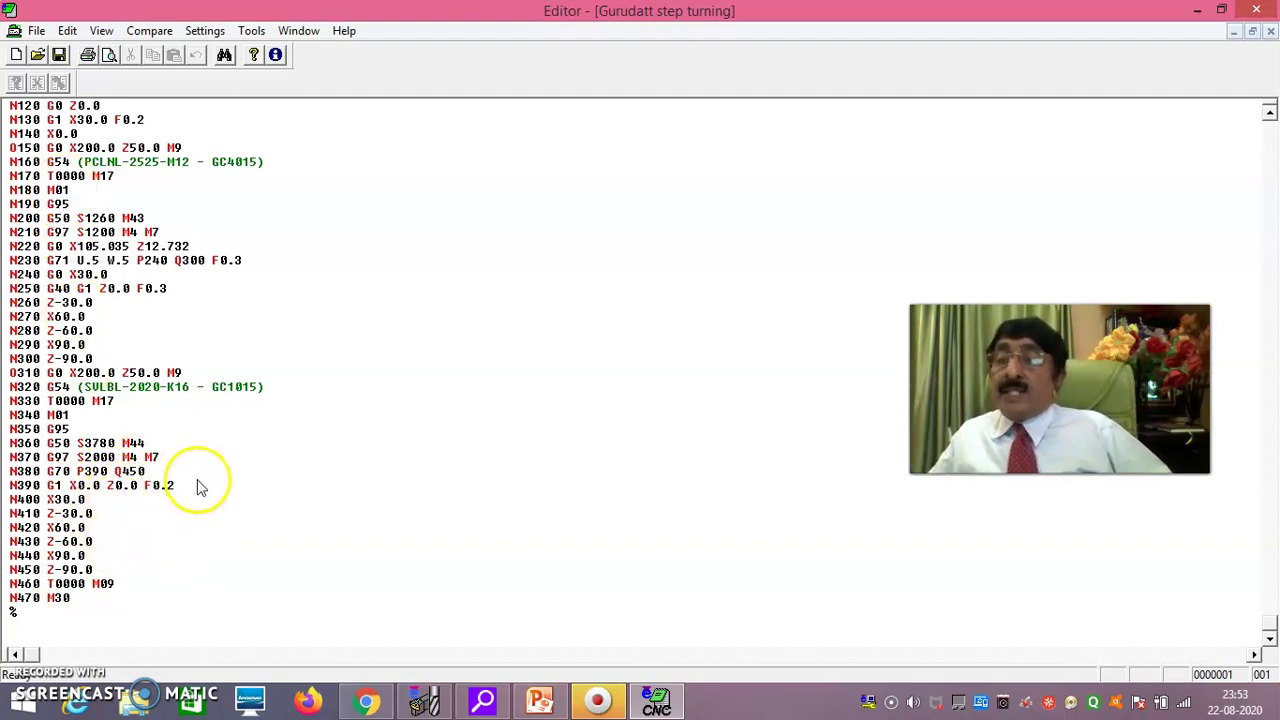
scroll(163, 425, "up", 4)
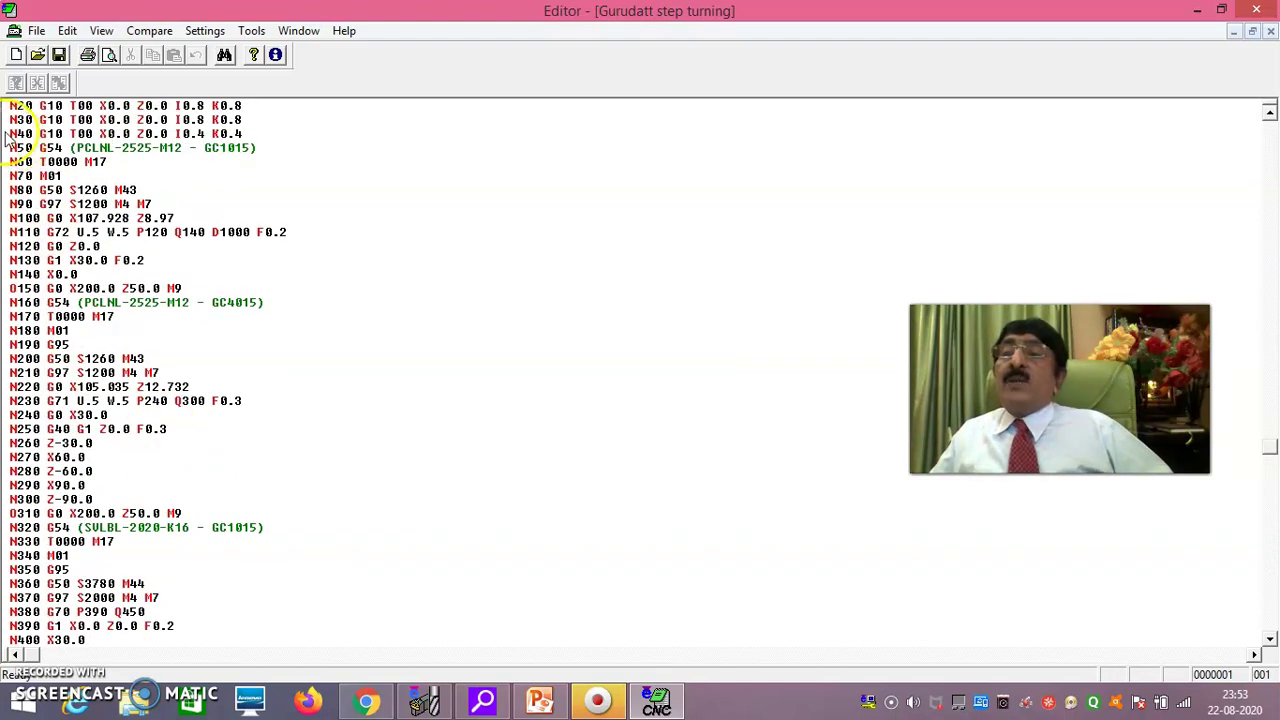
scroll(10, 140, "up", 2)
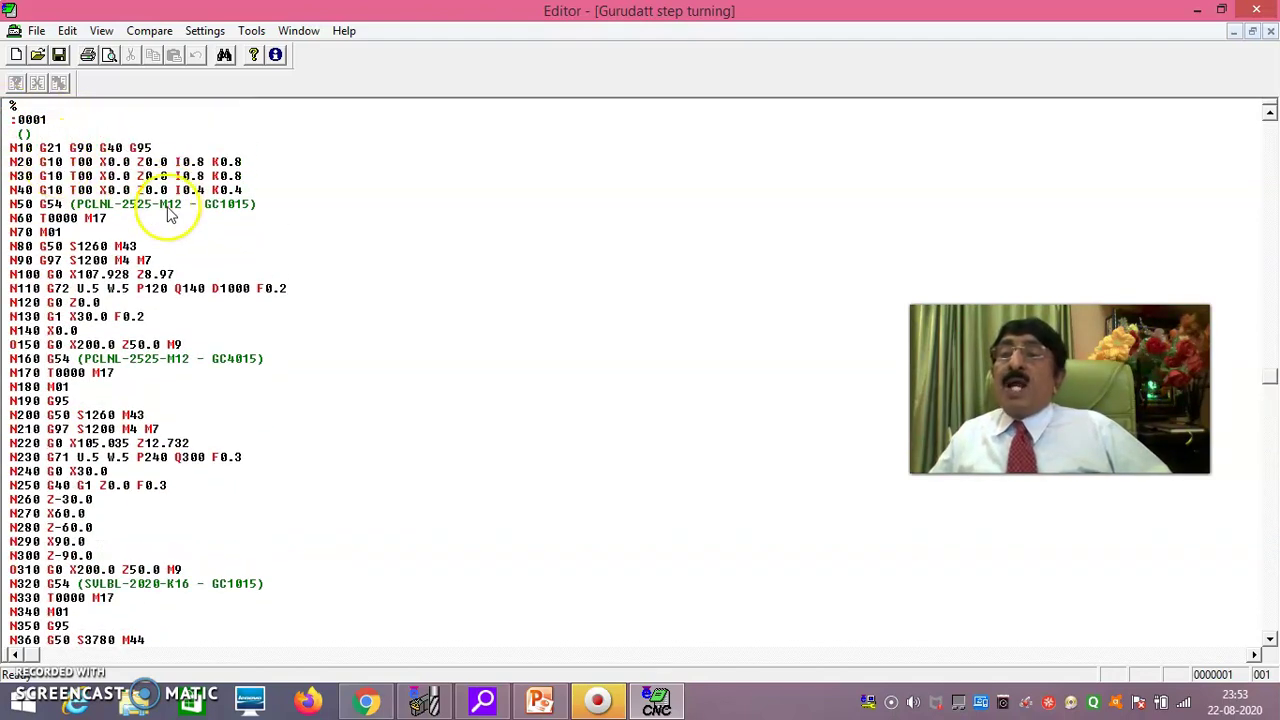
scroll(170, 215, "down", 2)
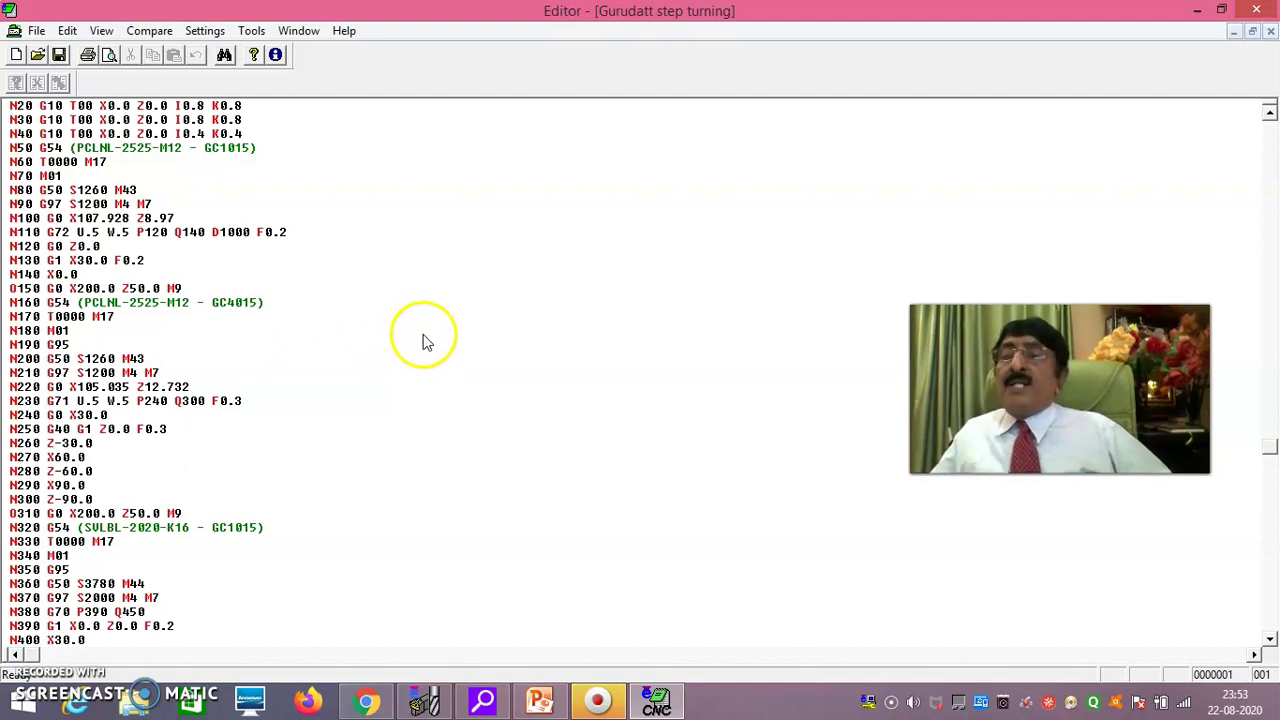
scroll(372, 361, "up", 2)
scroll(263, 346, "down", 1)
scroll(280, 356, "down", 1)
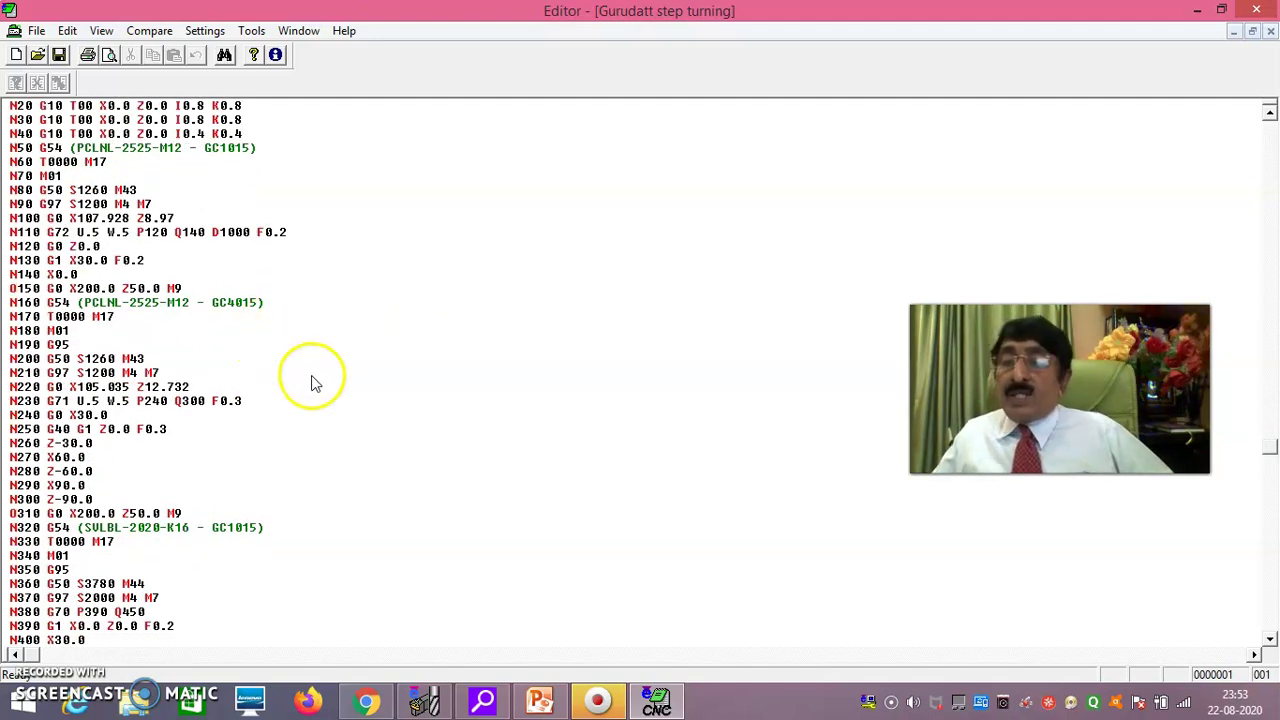
scroll(685, 270, "up", 5)
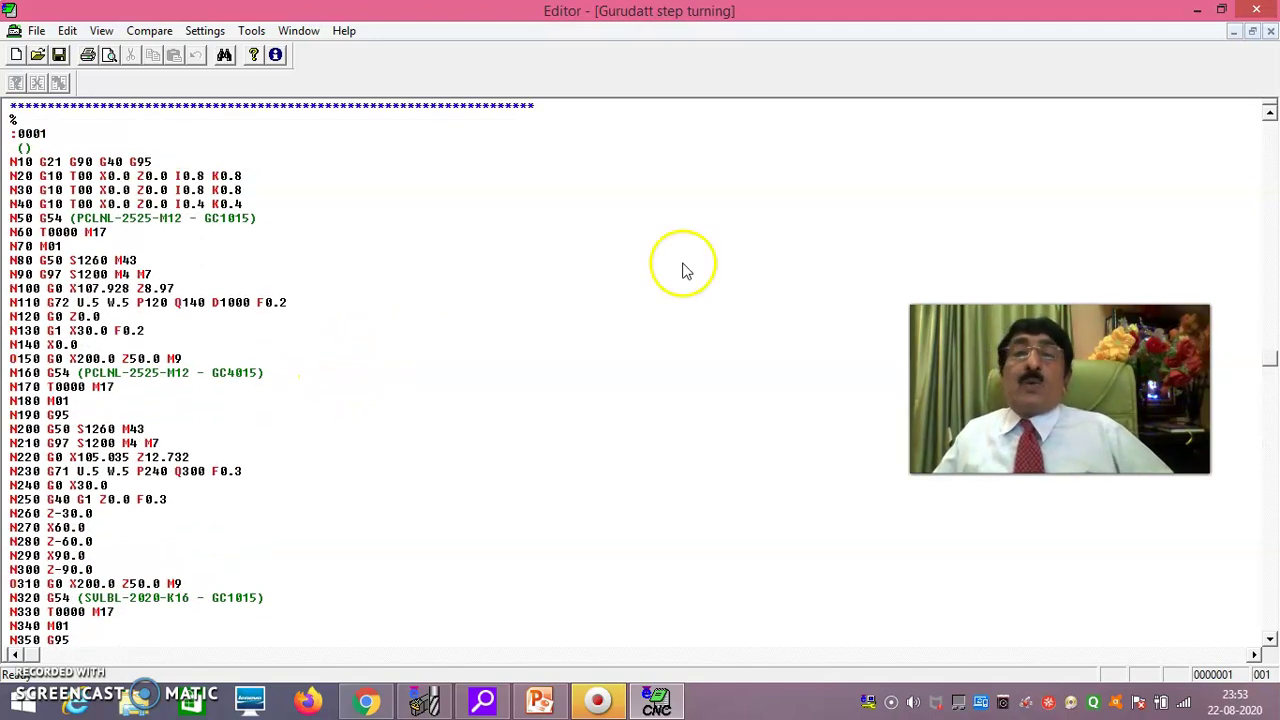
scroll(12, 436, "down", 1)
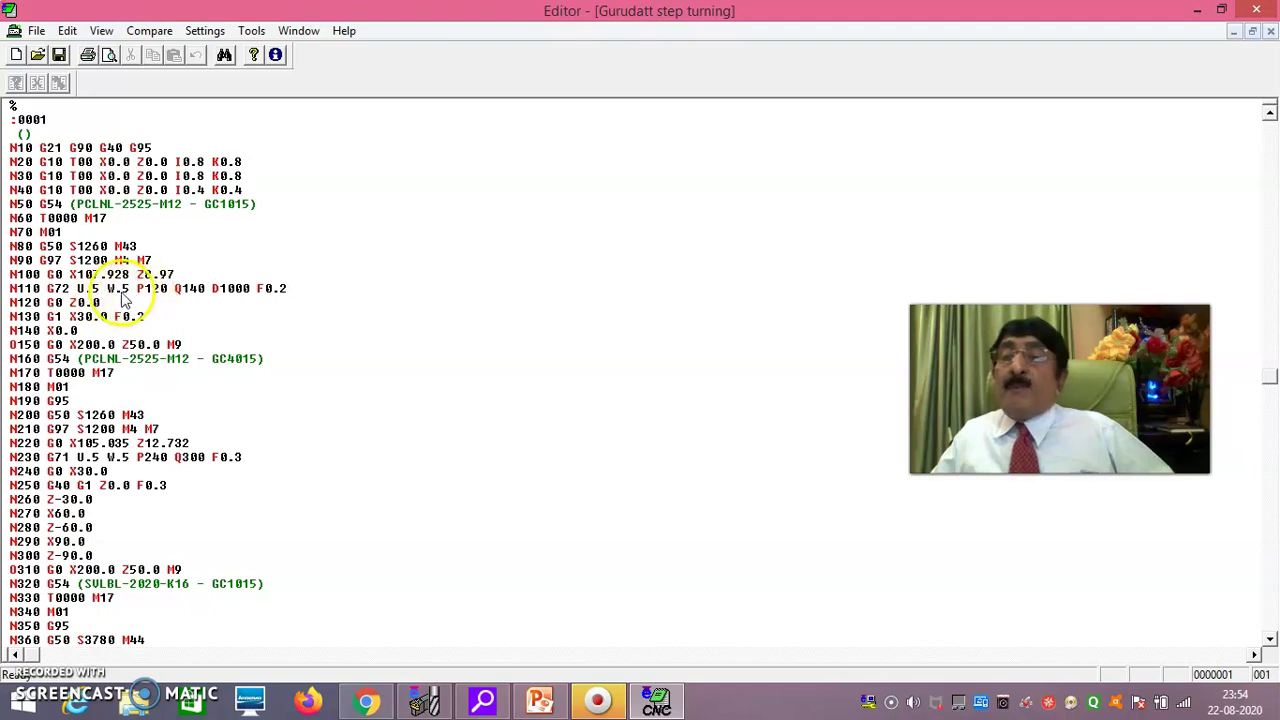
scroll(266, 295, "down", 4)
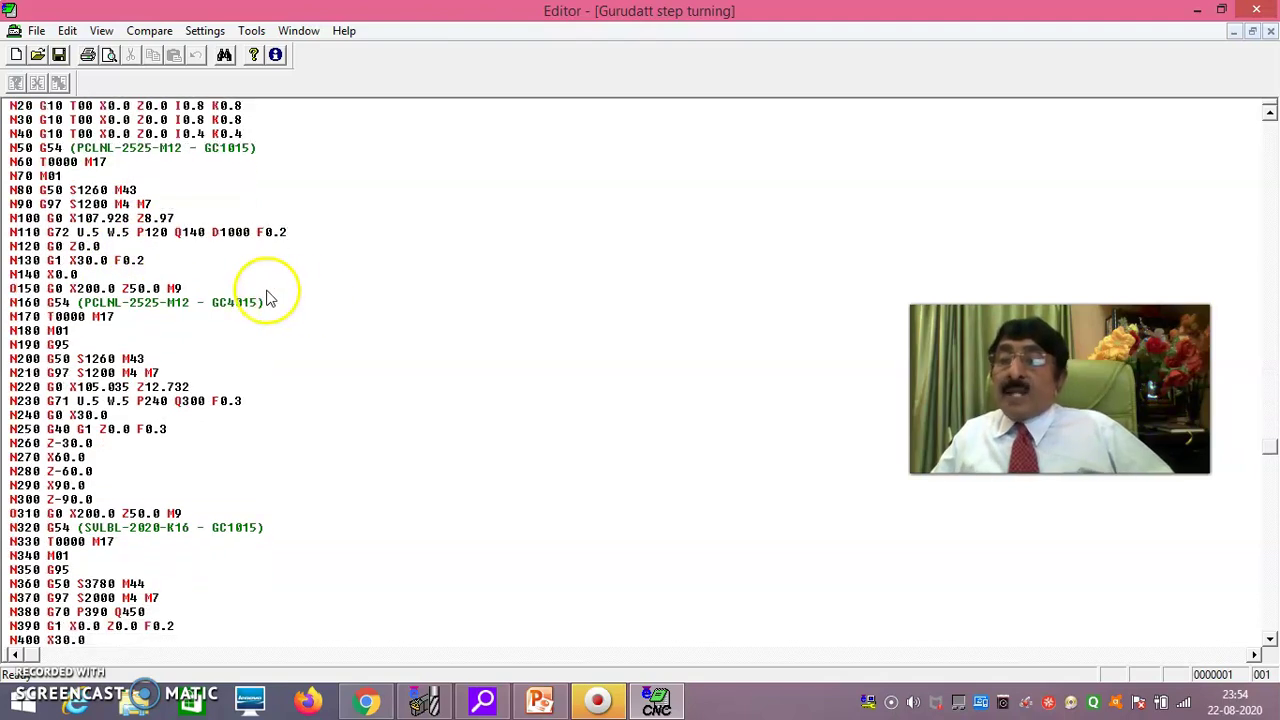
scroll(270, 296, "down", 3)
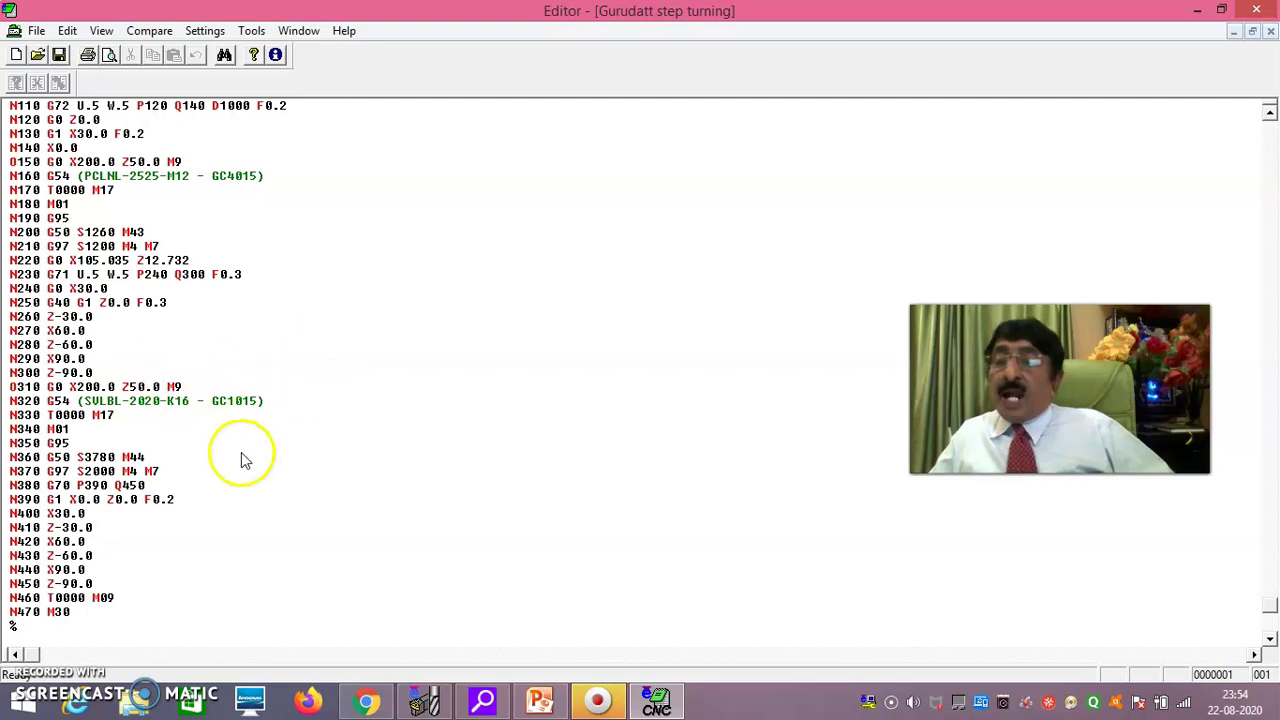
scroll(117, 509, "down", 1)
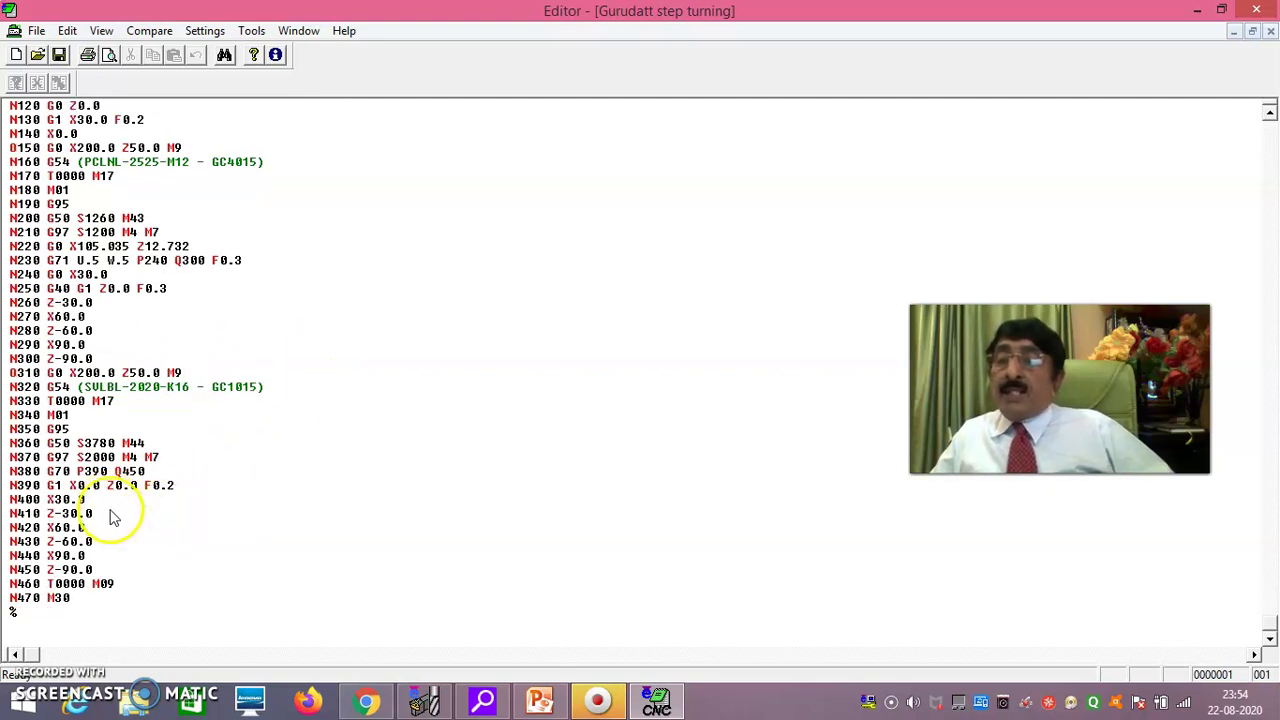